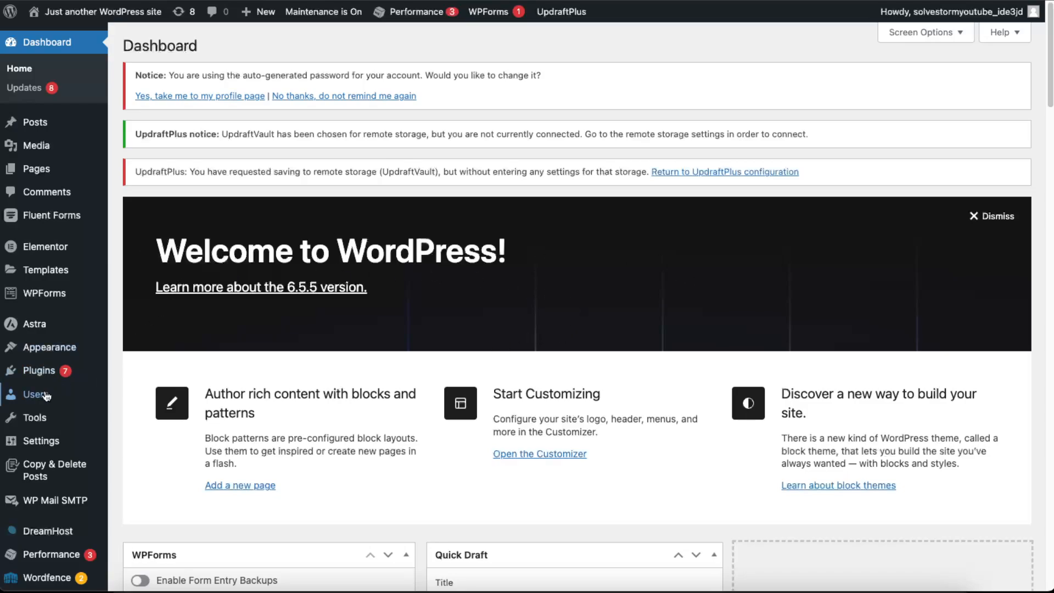
Search the plugin directory for "appointment" from the page for adding new plugins
mouse_move(34, 370)
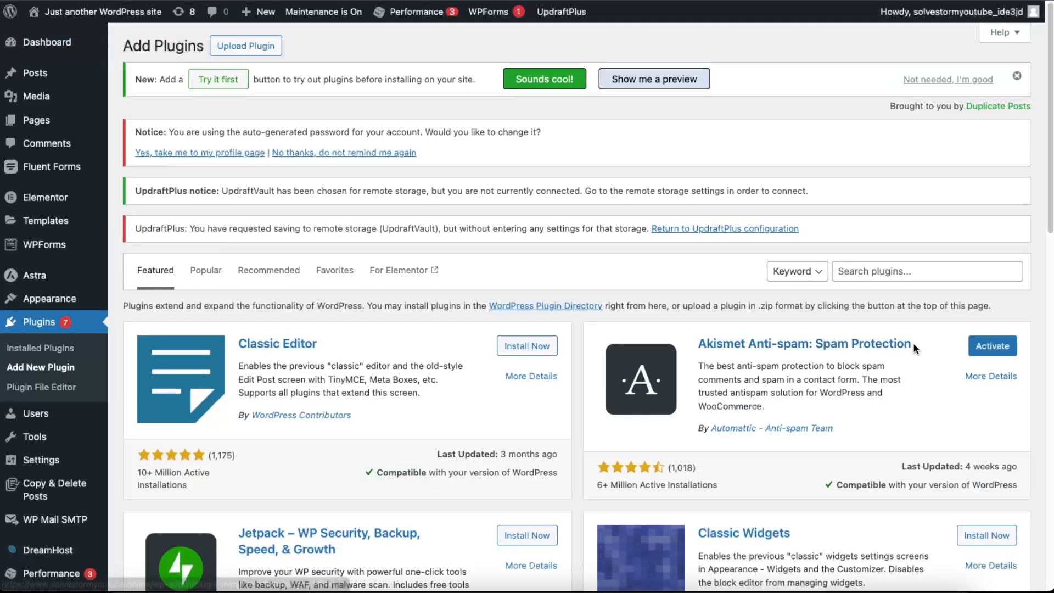
click(914, 271)
text(app)
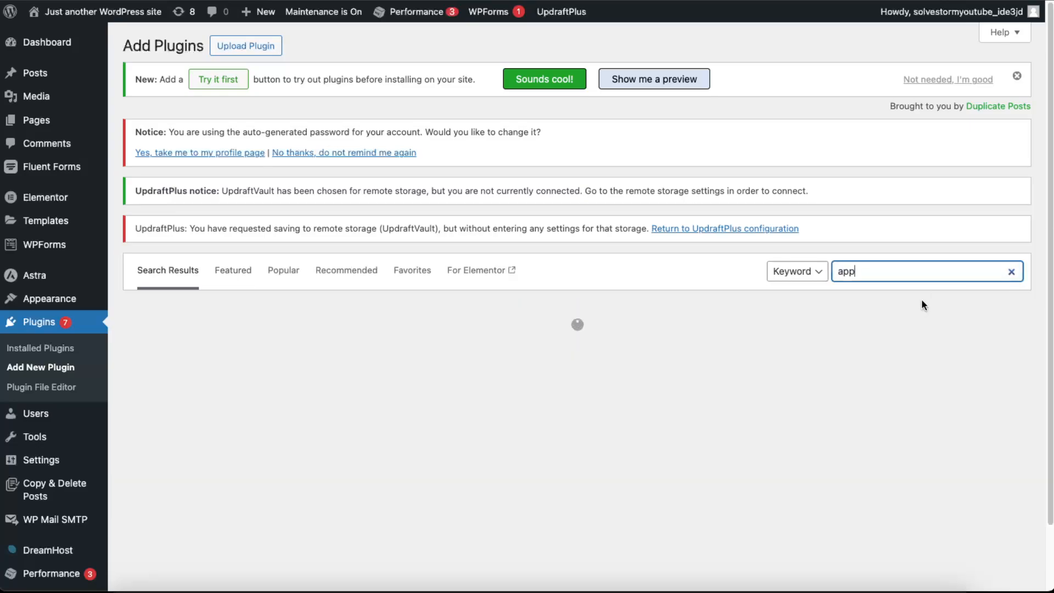
text(oint)
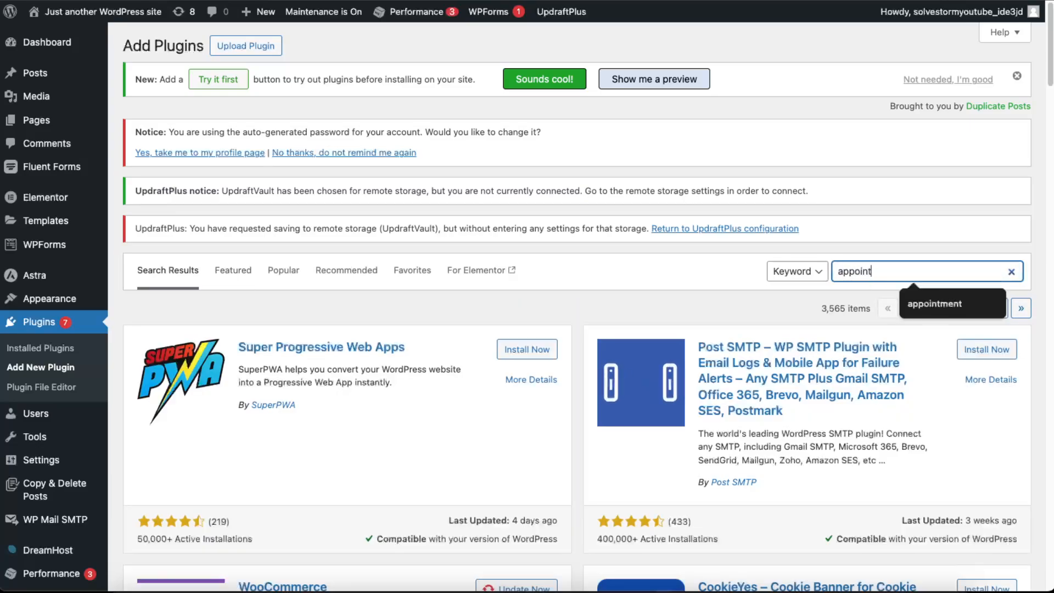
click(925, 304)
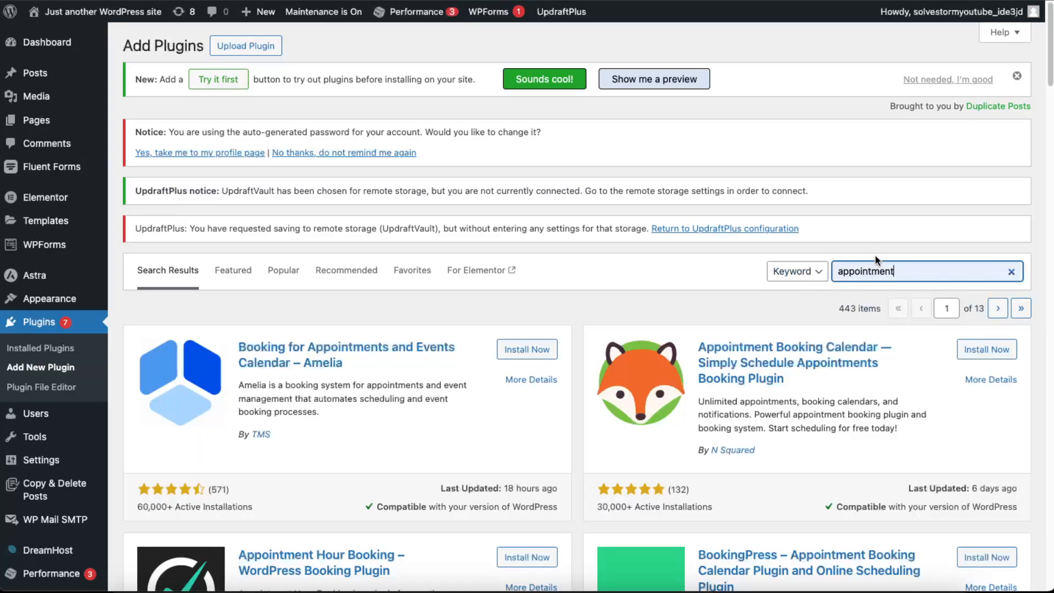
Install the Easy Appointments plugin from the search results and activate it
scroll(889, 266, down, 4)
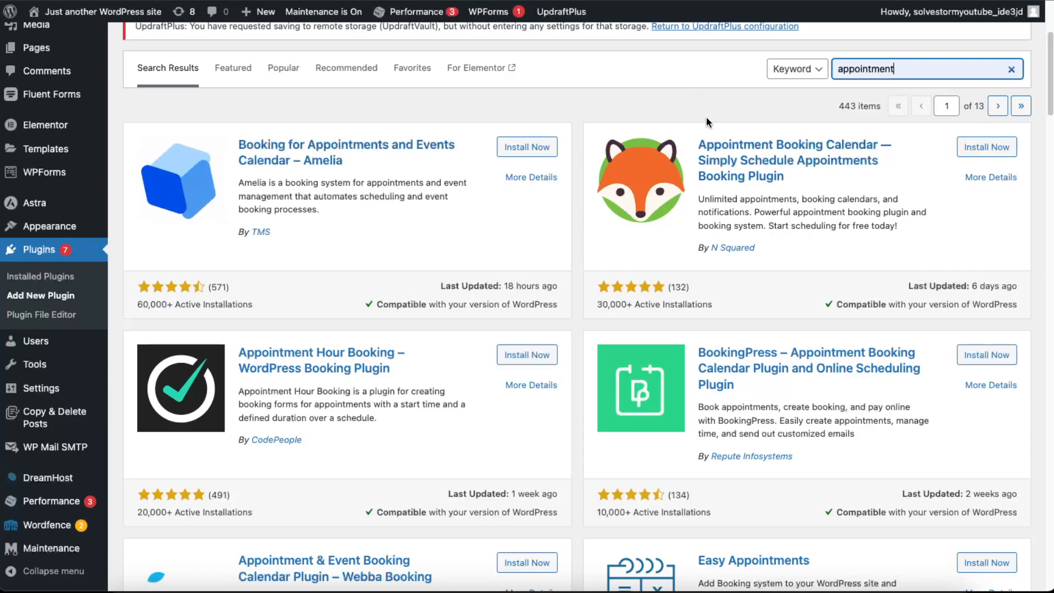
scroll(790, 255, down, 1)
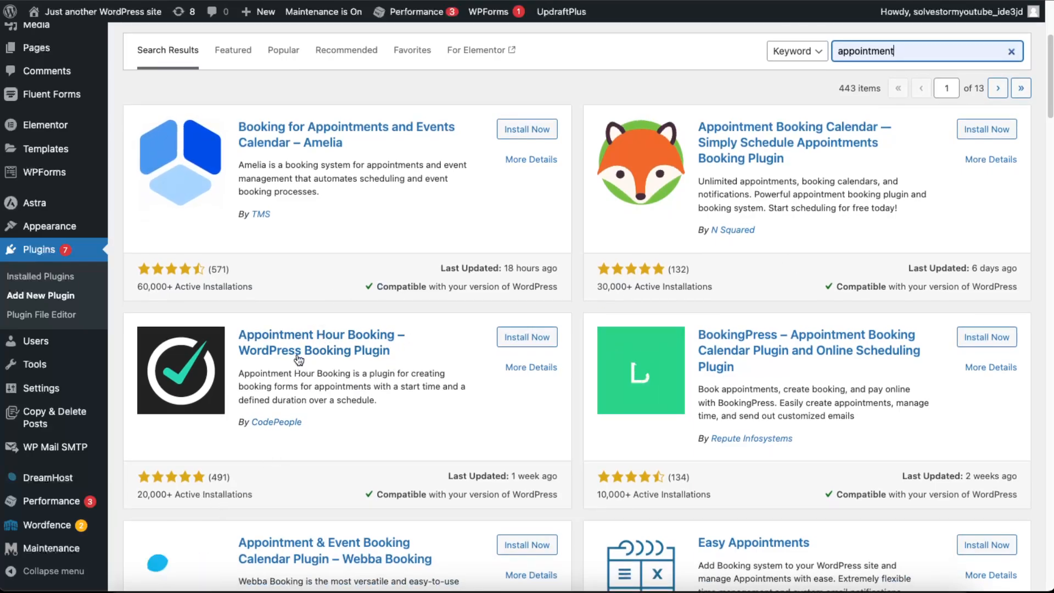
scroll(769, 439, down, 5)
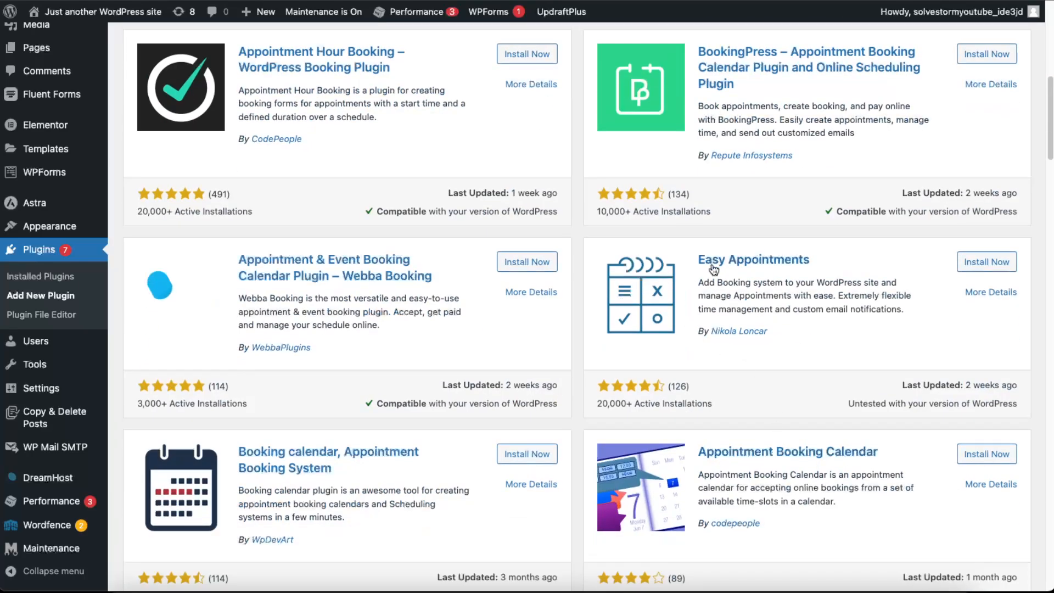
click(986, 262)
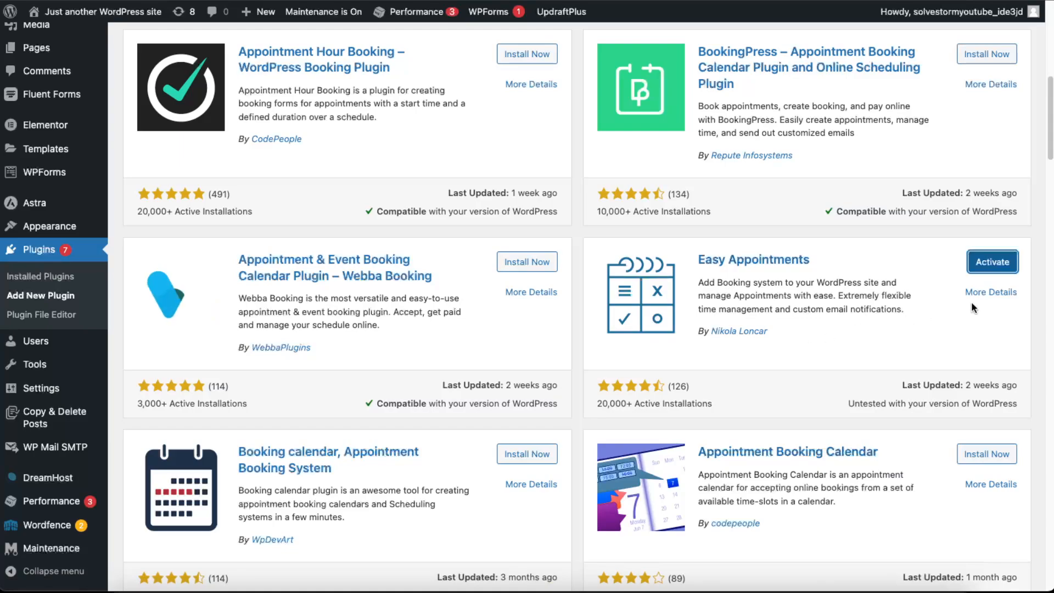
click(997, 262)
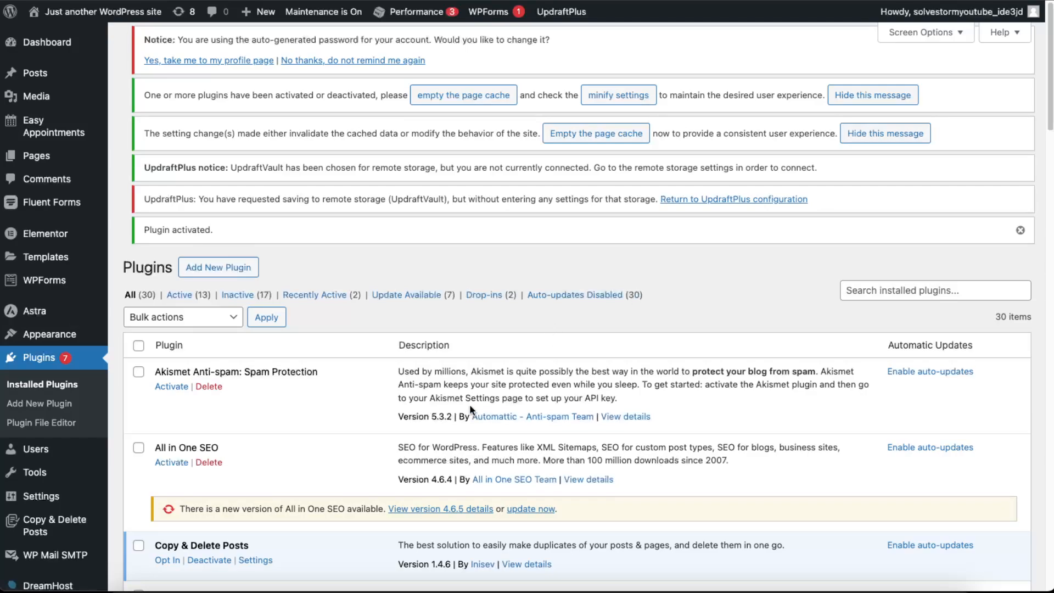
Open the Locations page of the Easy Appointments plugin
scroll(638, 304, down, 6)
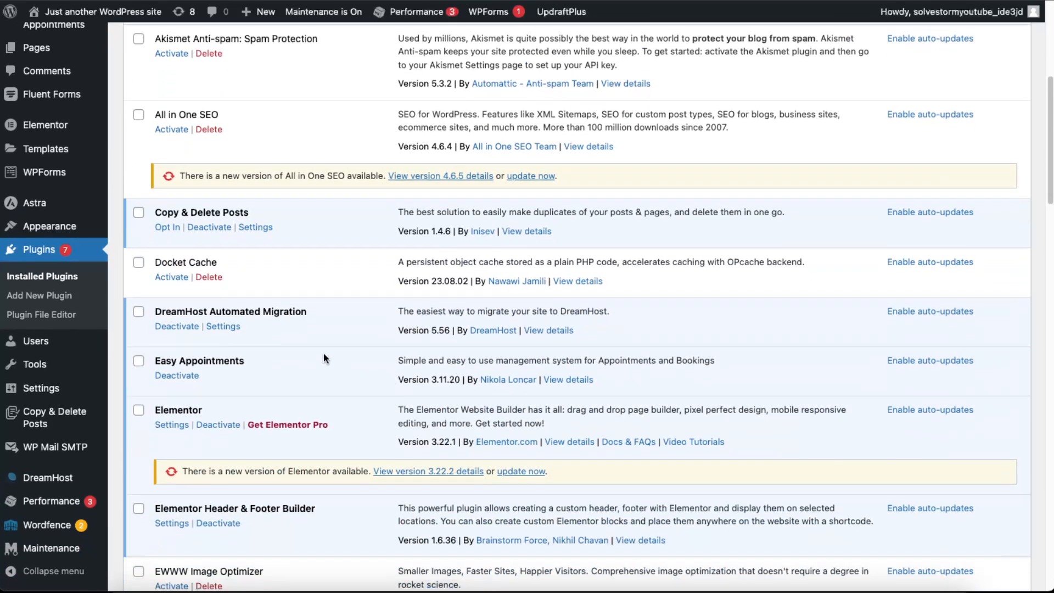
scroll(323, 353, down, 2)
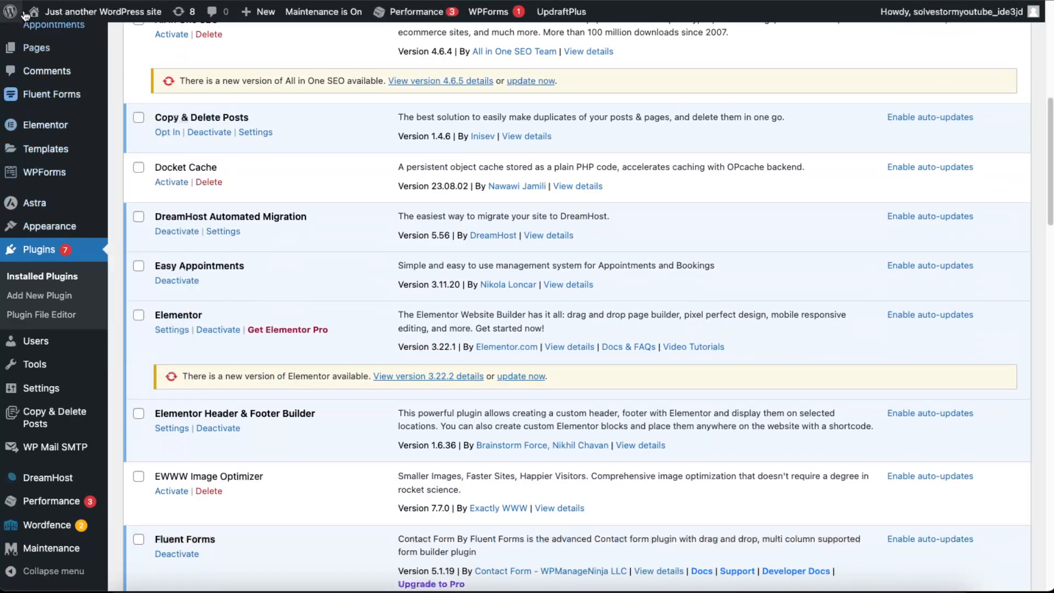
scroll(47, 417, down, 1)
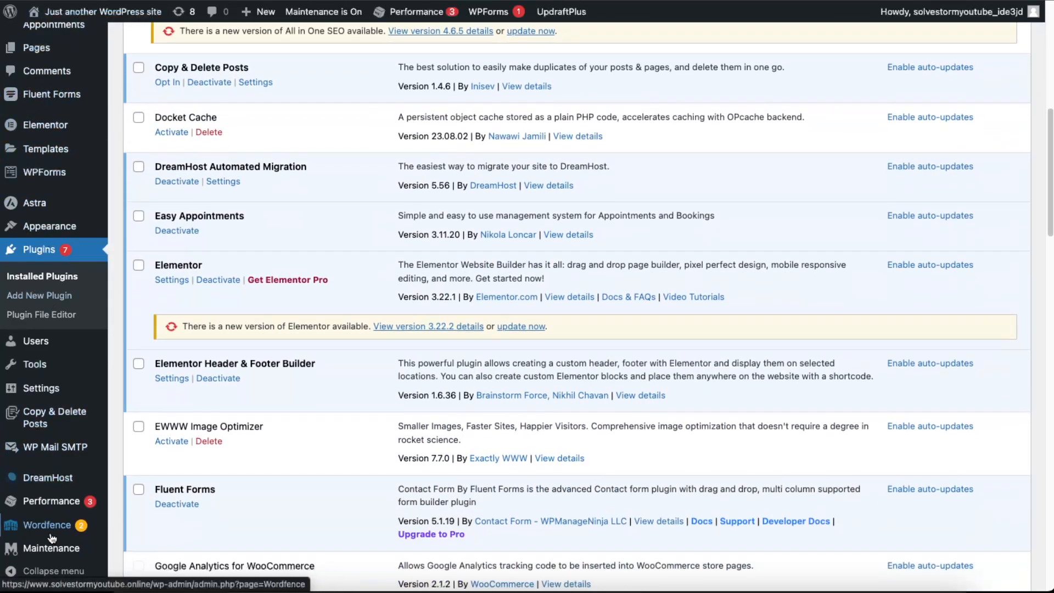
mouse_move(53, 538)
scroll(52, 537, up, 10)
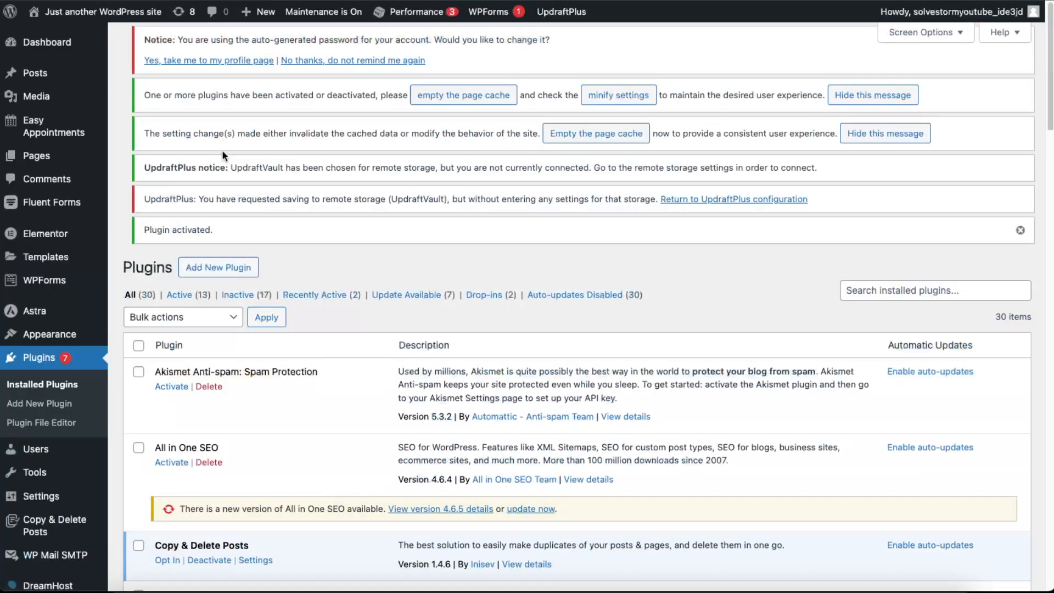
mouse_move(34, 128)
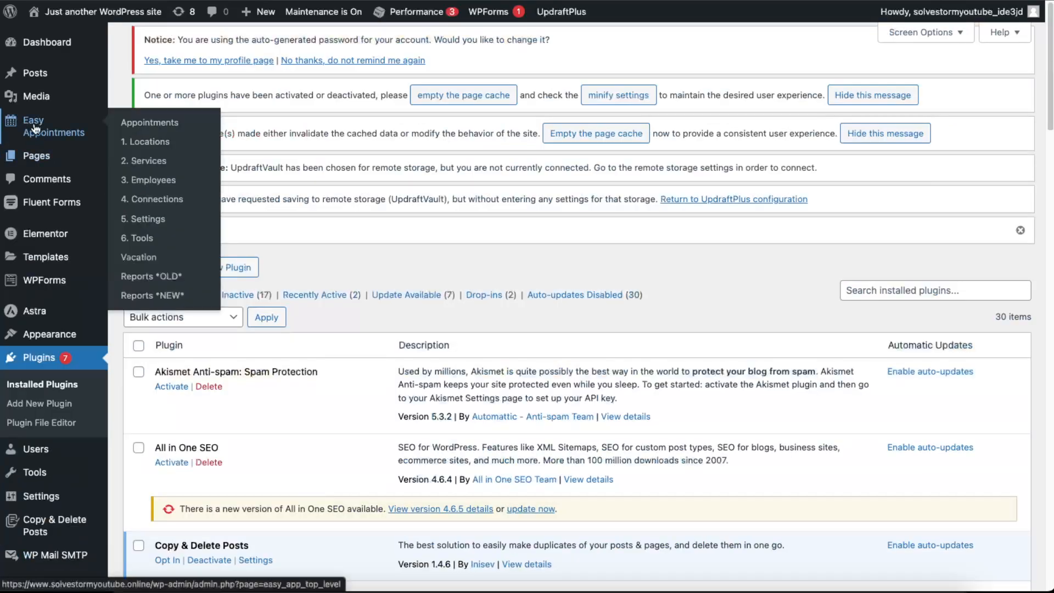
click(151, 144)
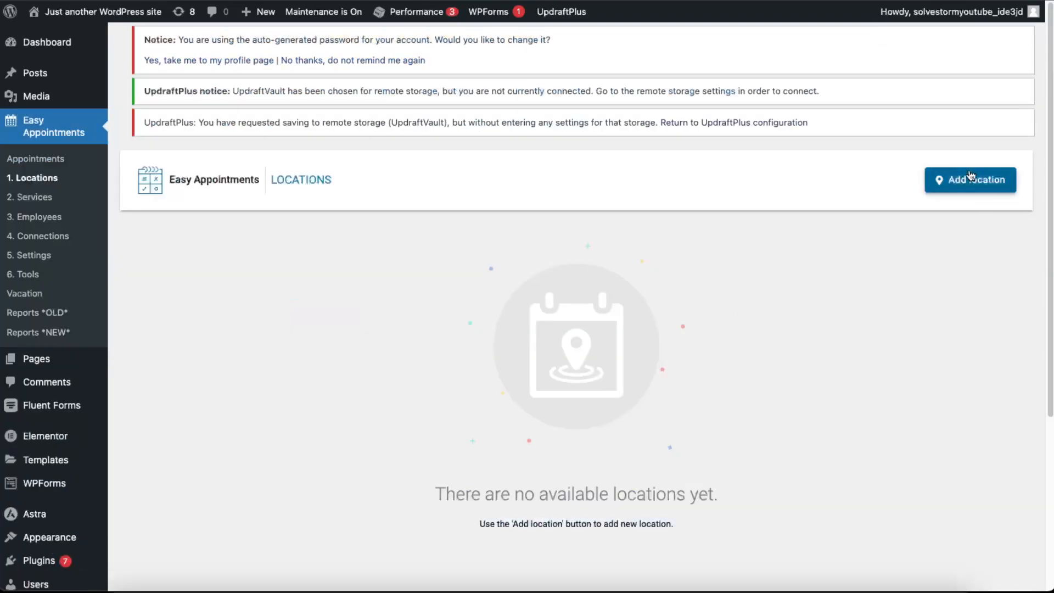
Add and save a location named "Youtube Test" with address "Test address" and location "Test location"
click(961, 185)
click(818, 98)
click(749, 174)
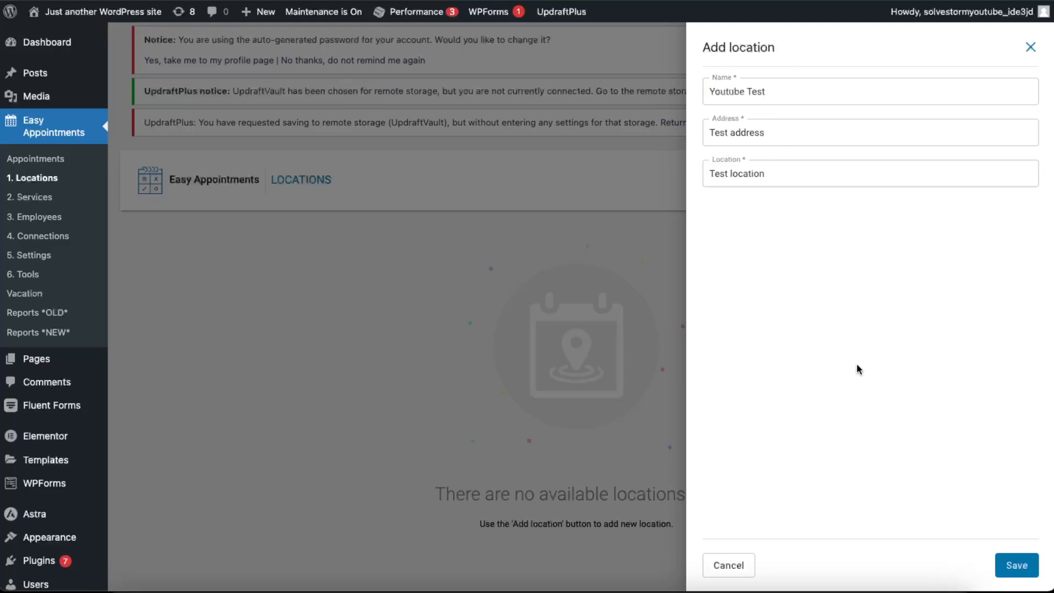
click(1014, 564)
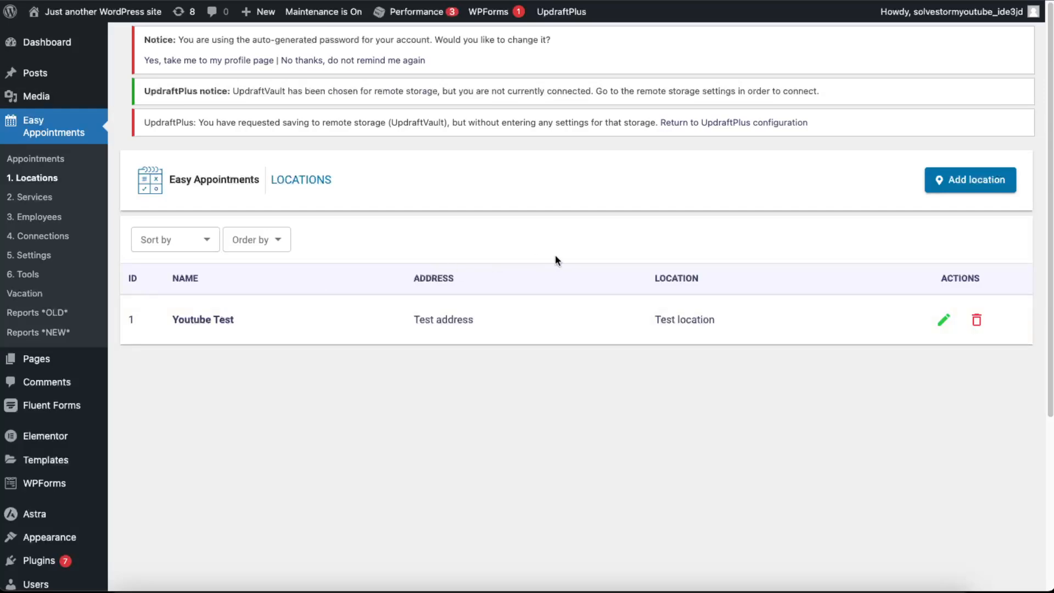
click(970, 178)
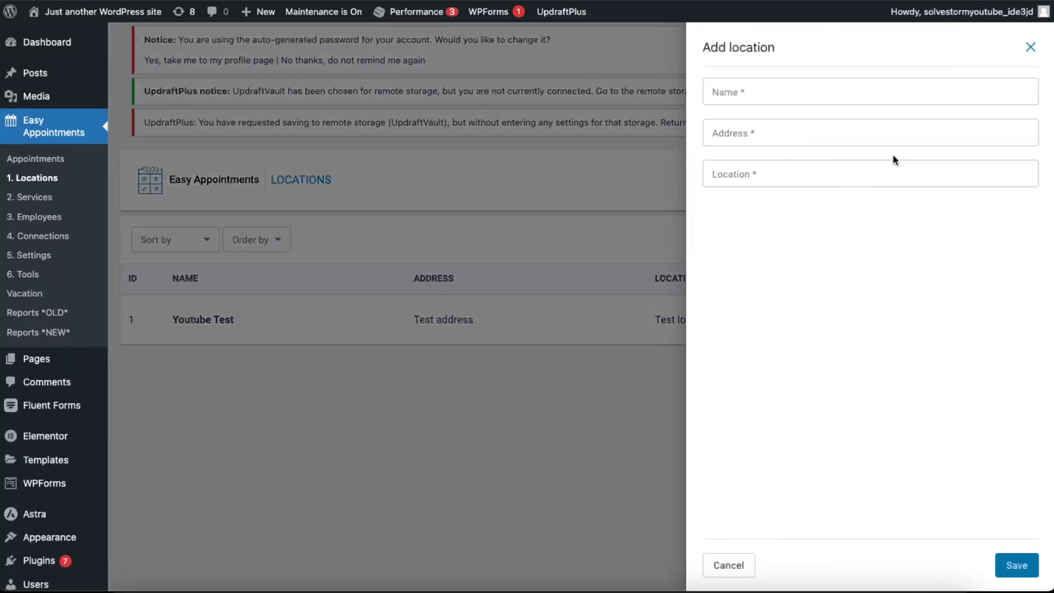
click(1027, 46)
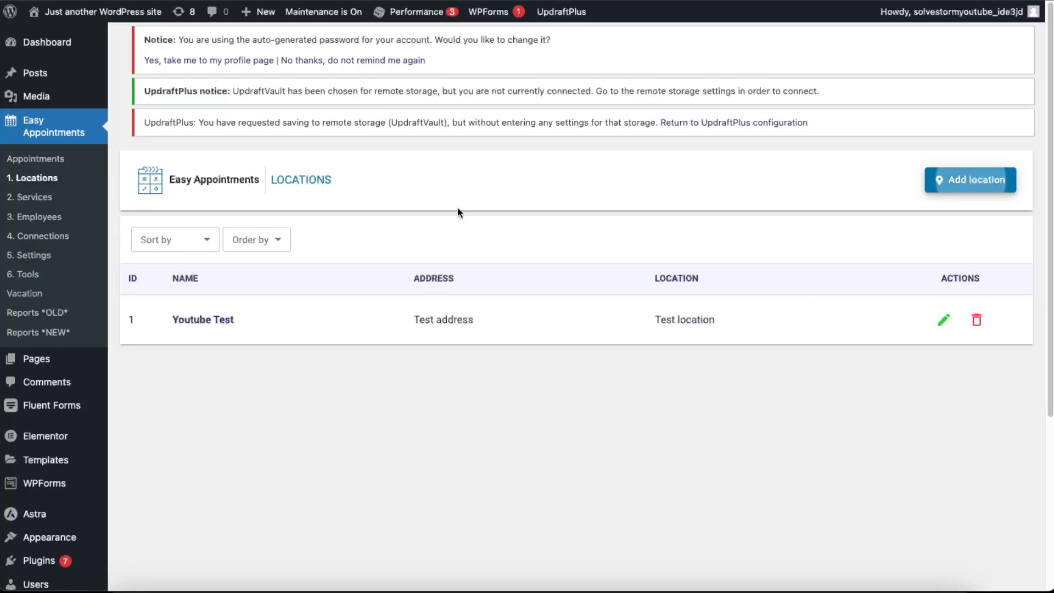
Start a new service in Easy Appointments named "Bridal makeup" with a duration of 120 minutes
click(35, 197)
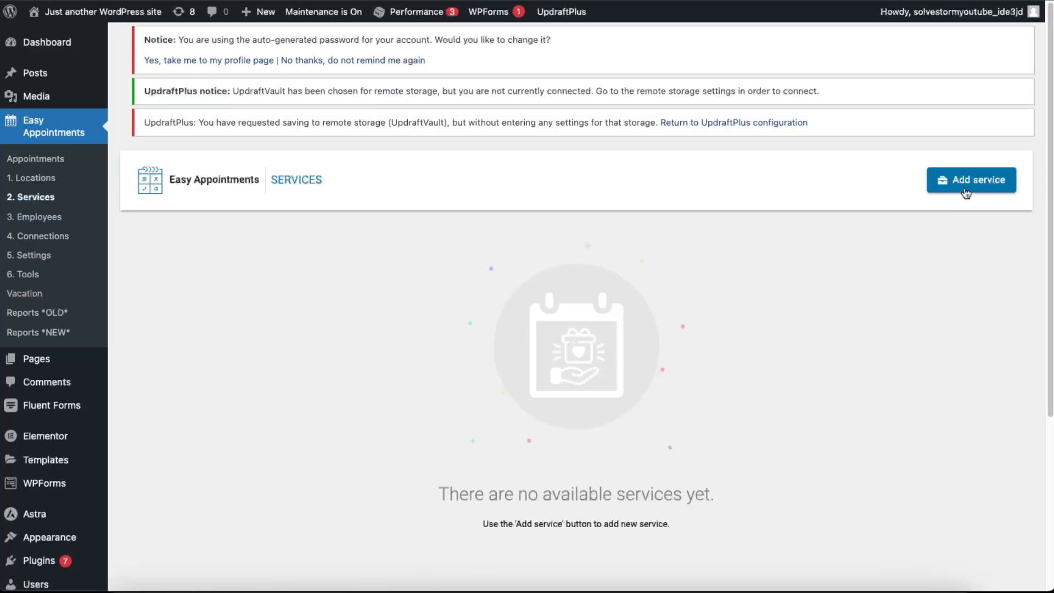
click(968, 180)
click(814, 97)
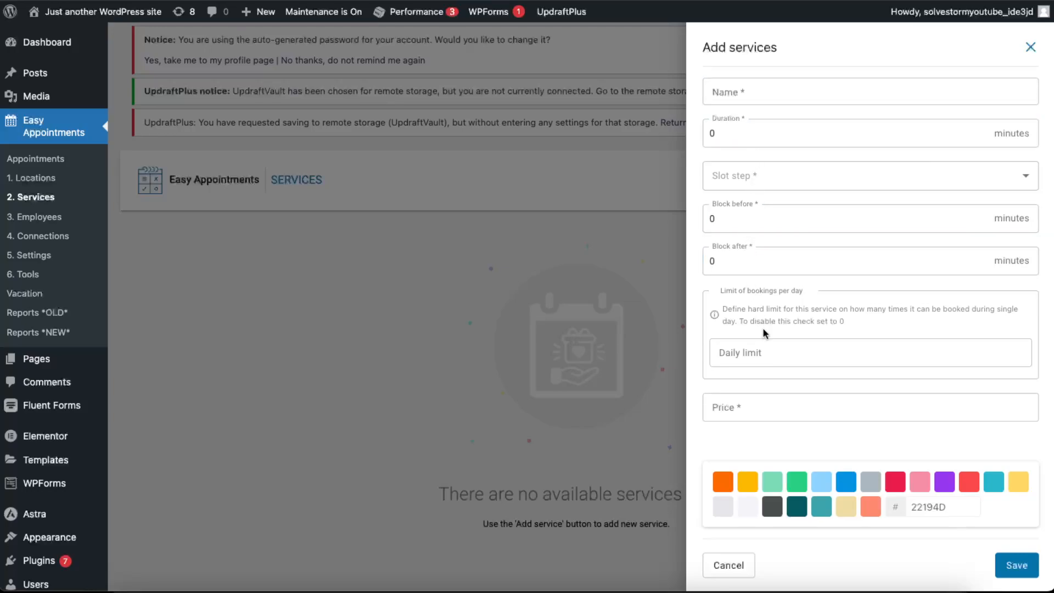
click(760, 406)
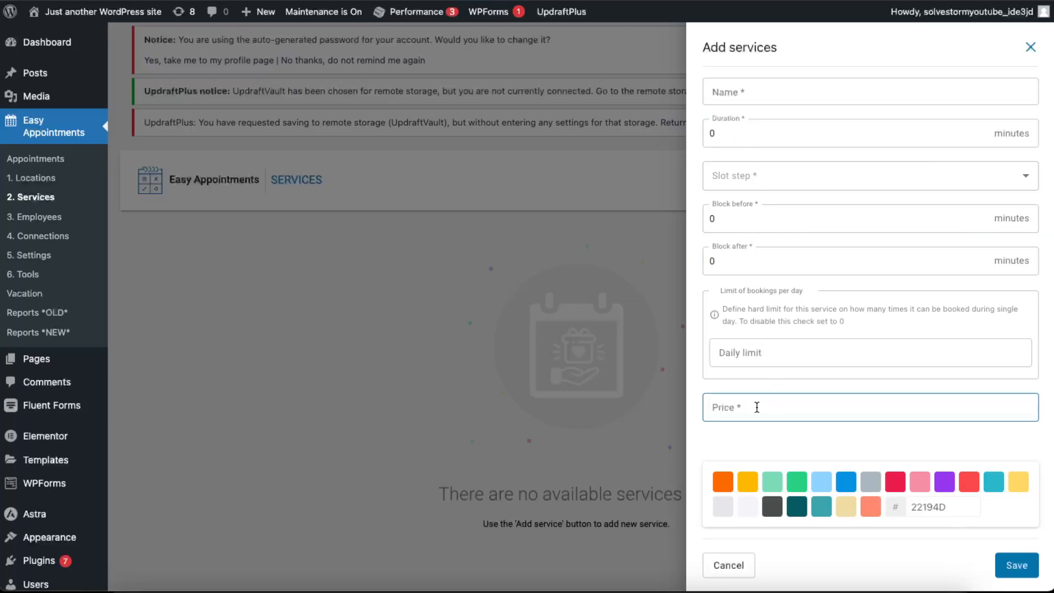
scroll(756, 407, down, 1)
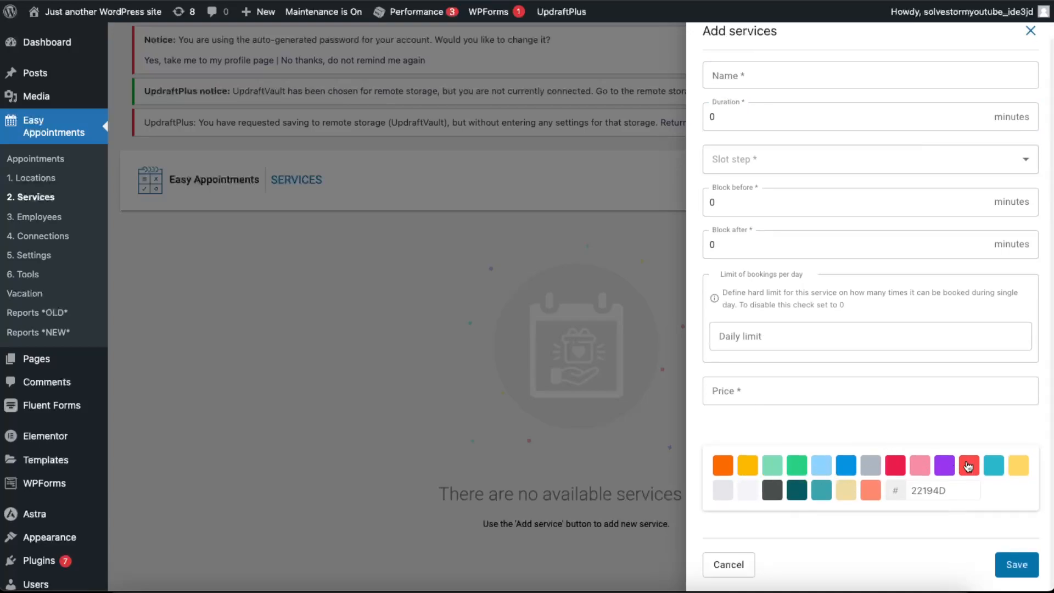
scroll(933, 439, up, 1)
click(755, 87)
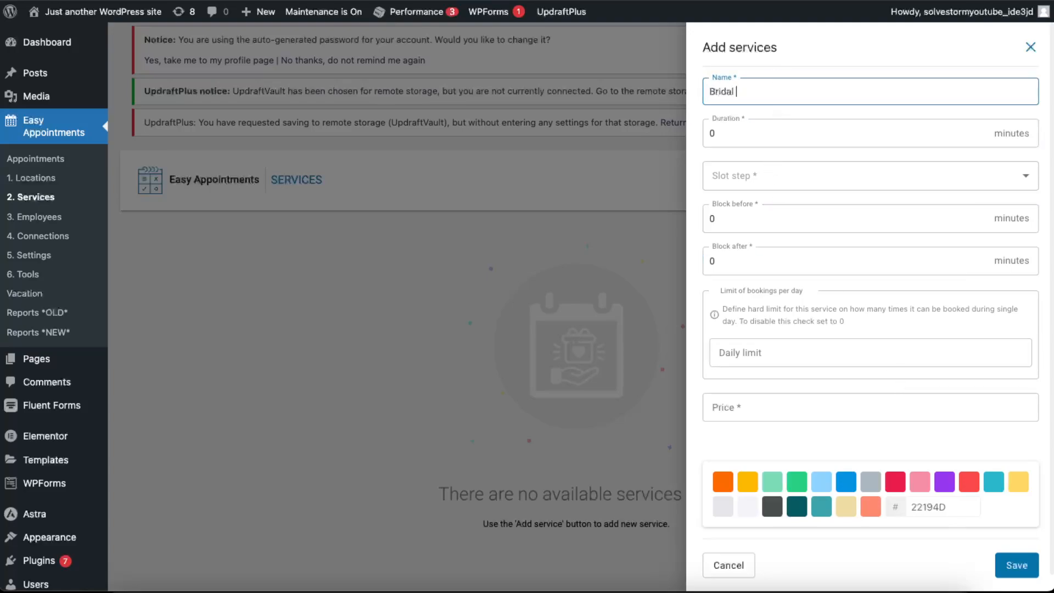
text(Bridal makeup)
click(780, 131)
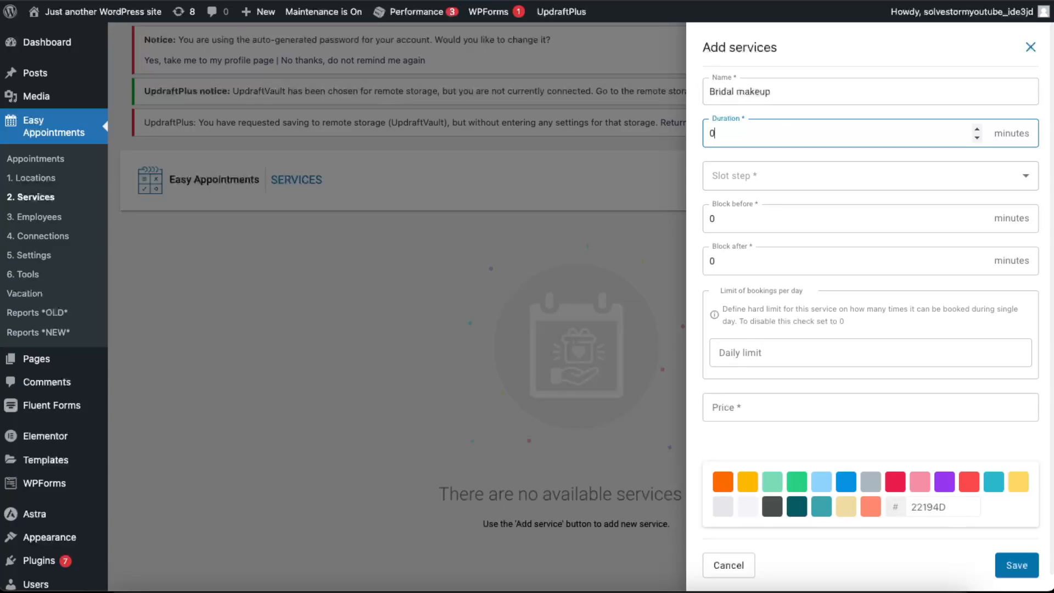
text(120)
Set the slot step of the Bridal makeup service to 12
click(741, 166)
click(760, 175)
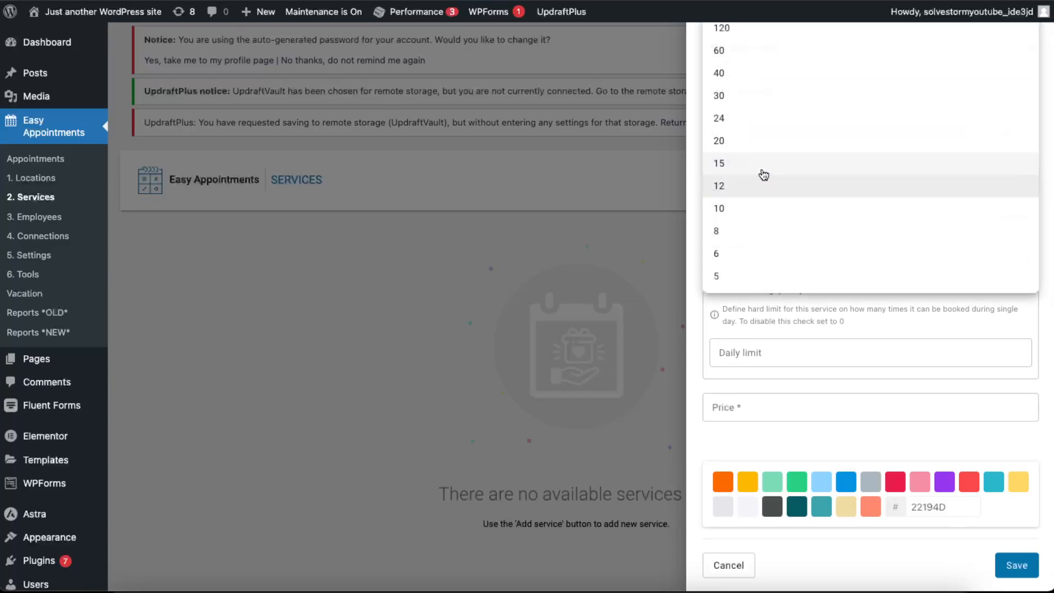
click(762, 186)
click(729, 215)
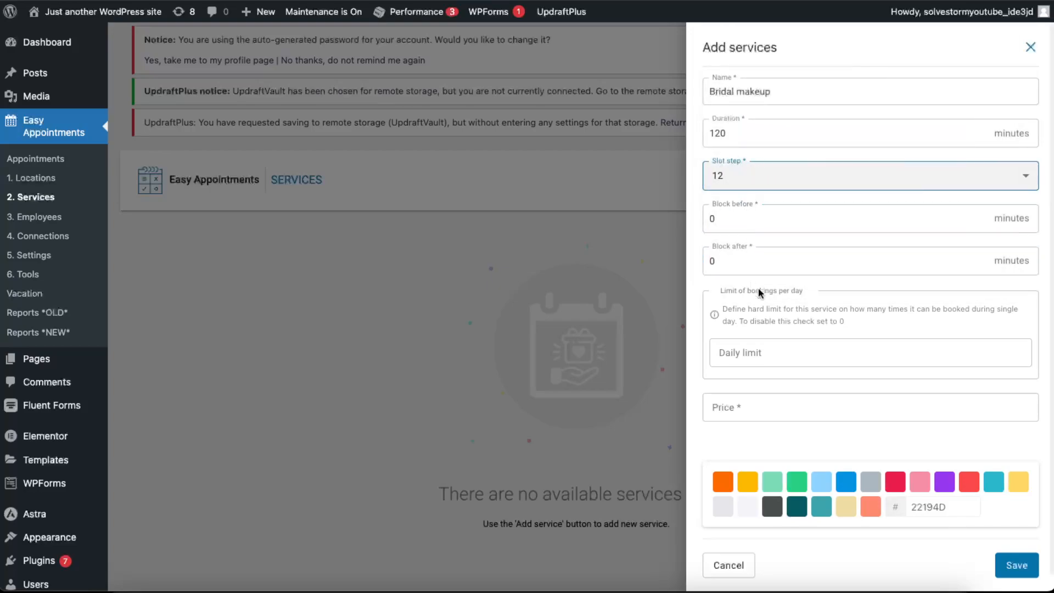
Set the service's price to 150.00, give it the purple service color and save it
click(760, 410)
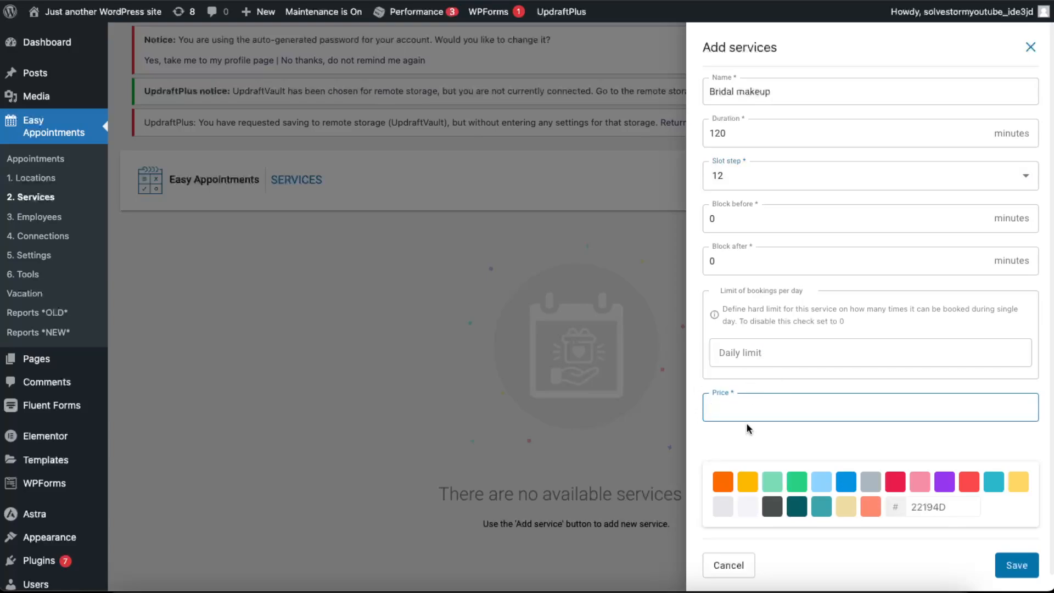
text(150.00)
click(768, 450)
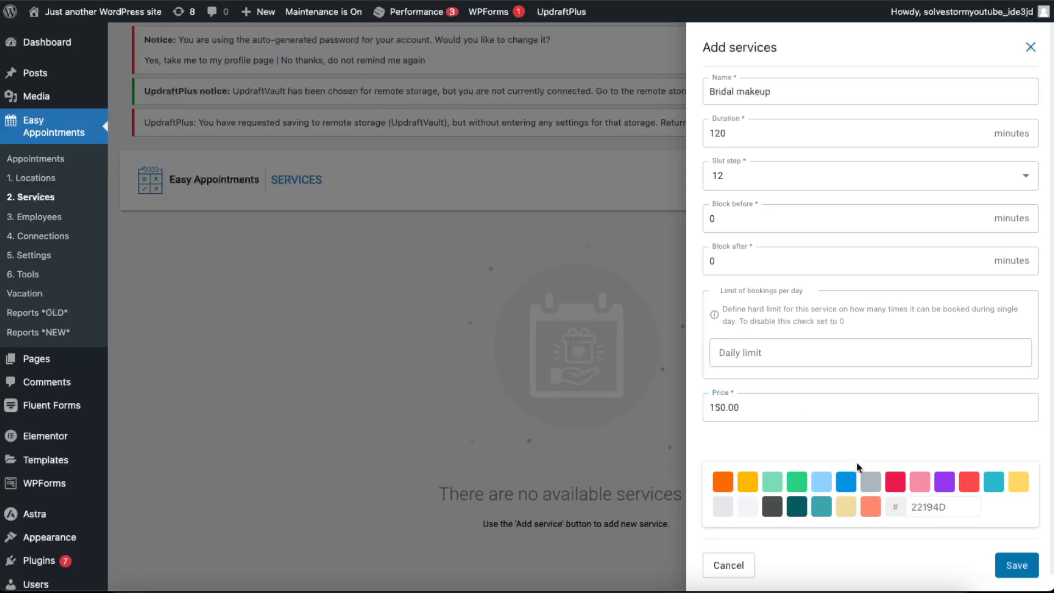
click(944, 482)
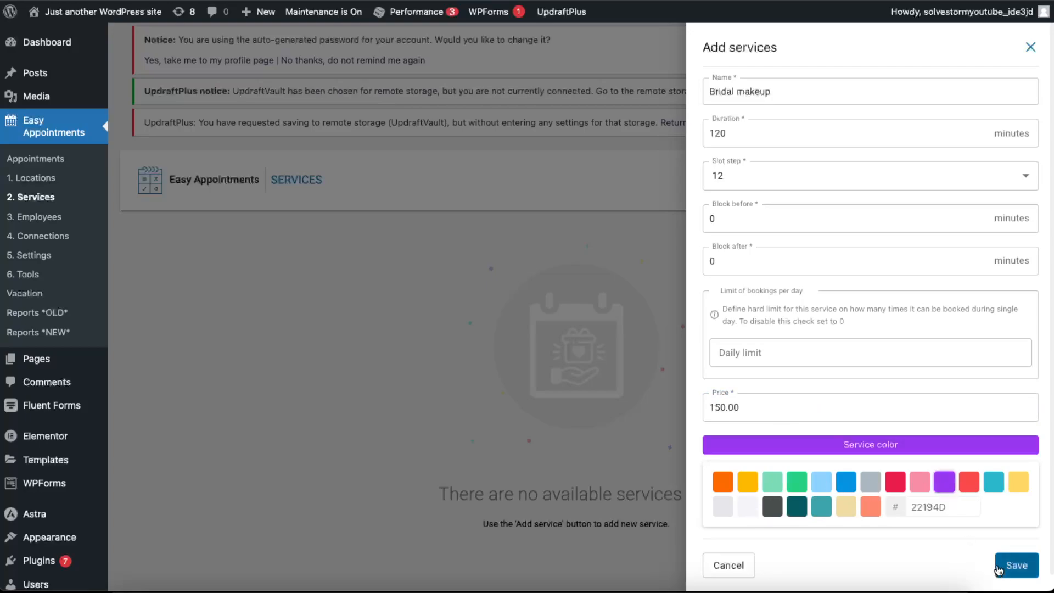
click(1008, 575)
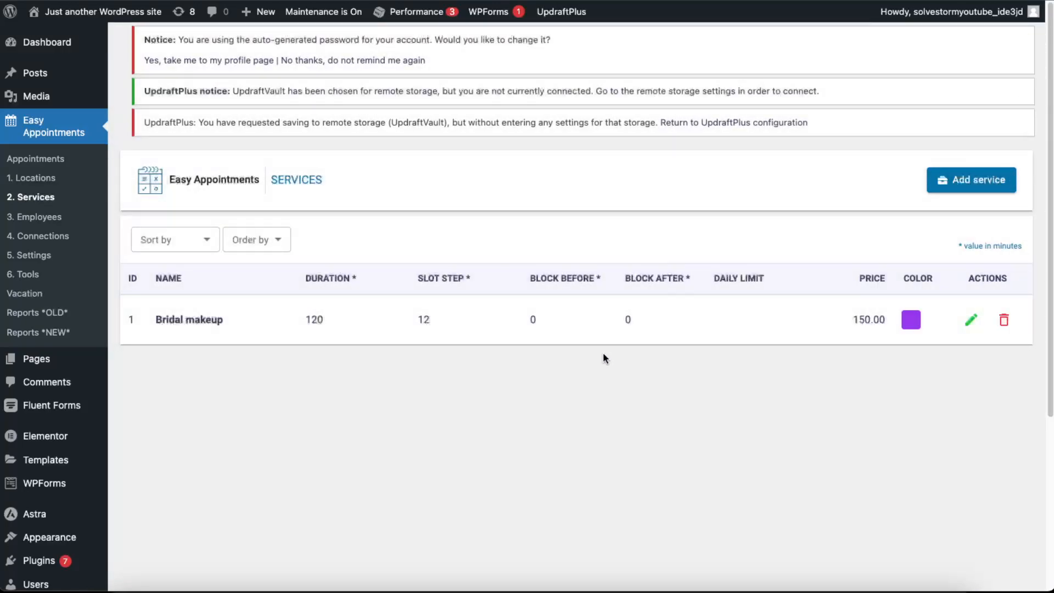
click(980, 181)
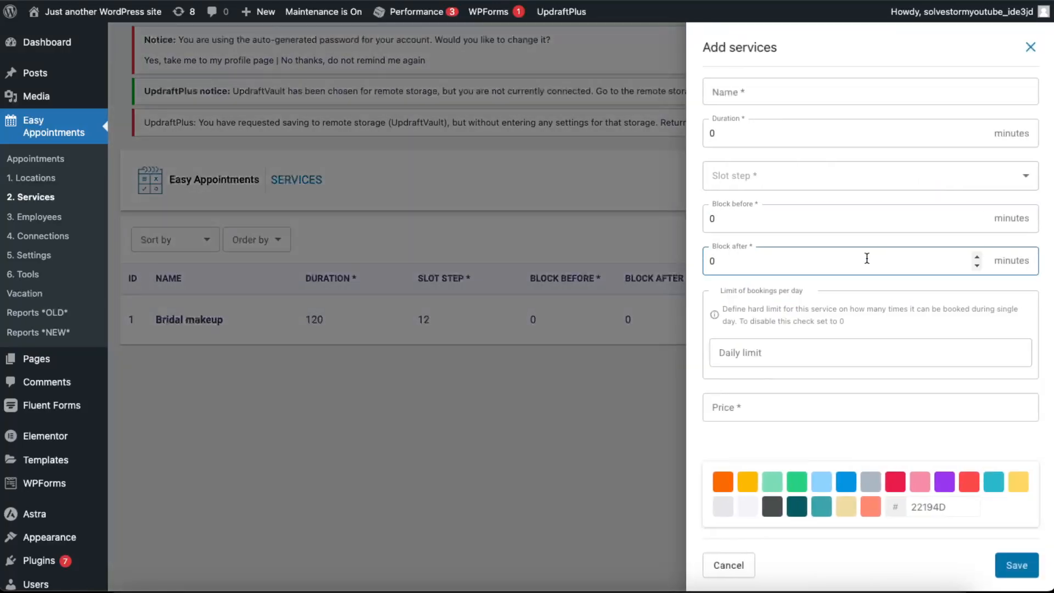
click(763, 405)
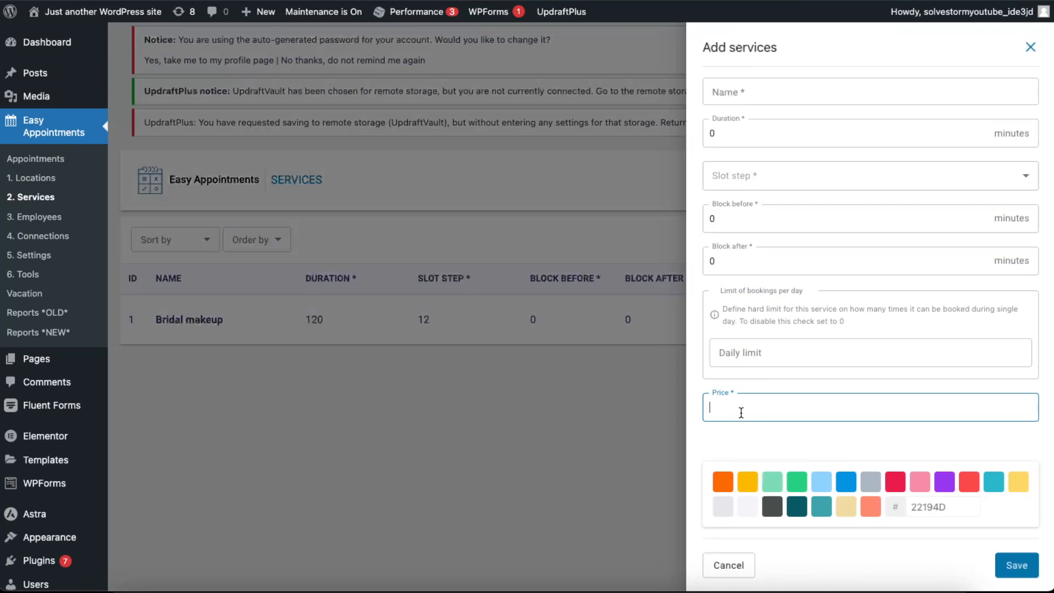
click(624, 391)
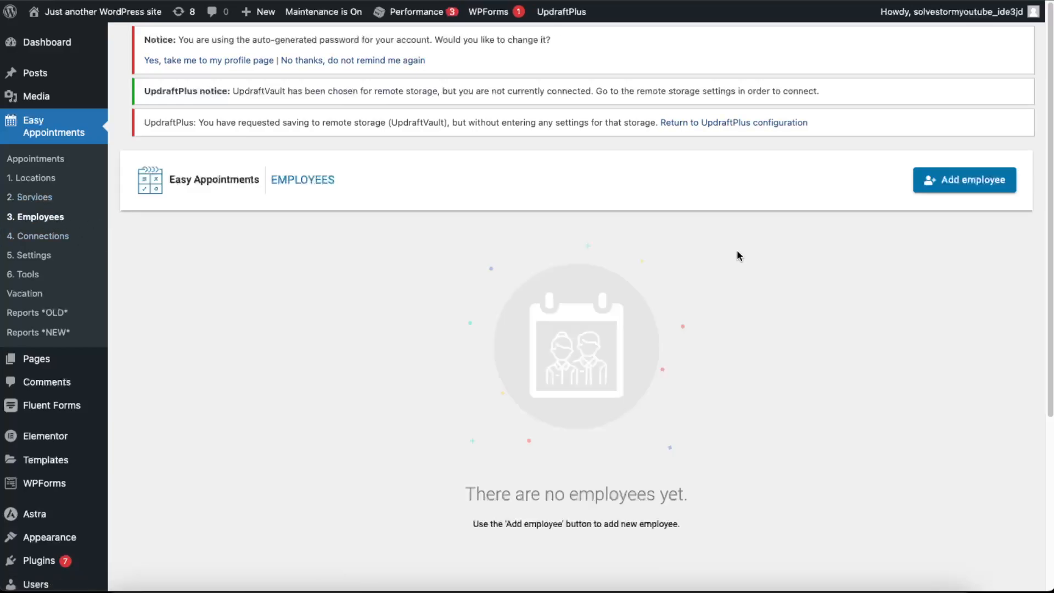
Open the new employee form, check its name, description, email and phone fields, and close it
click(940, 189)
click(748, 93)
click(759, 134)
click(752, 170)
click(761, 129)
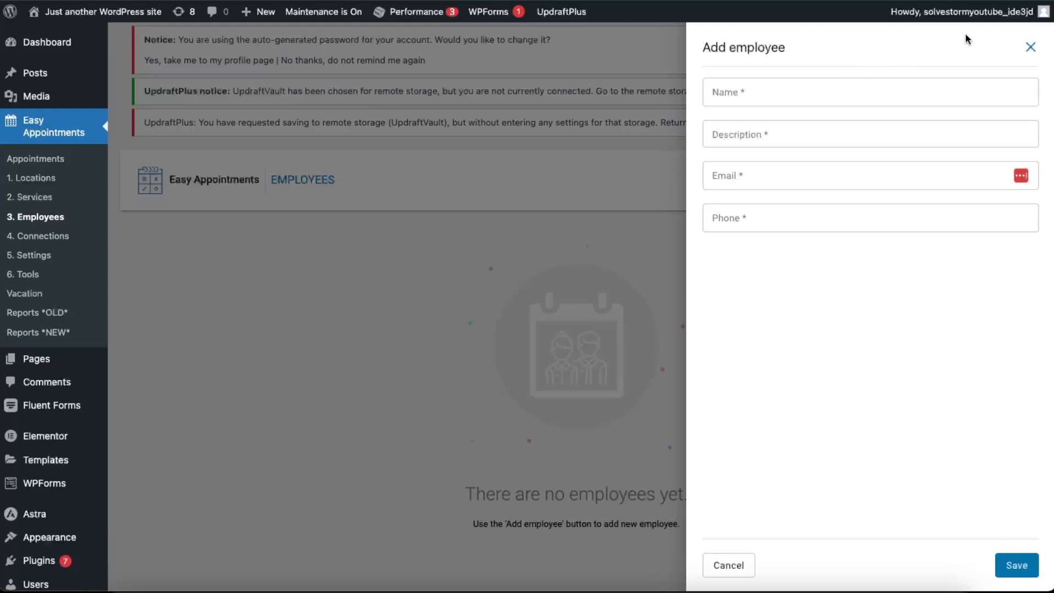
click(1032, 48)
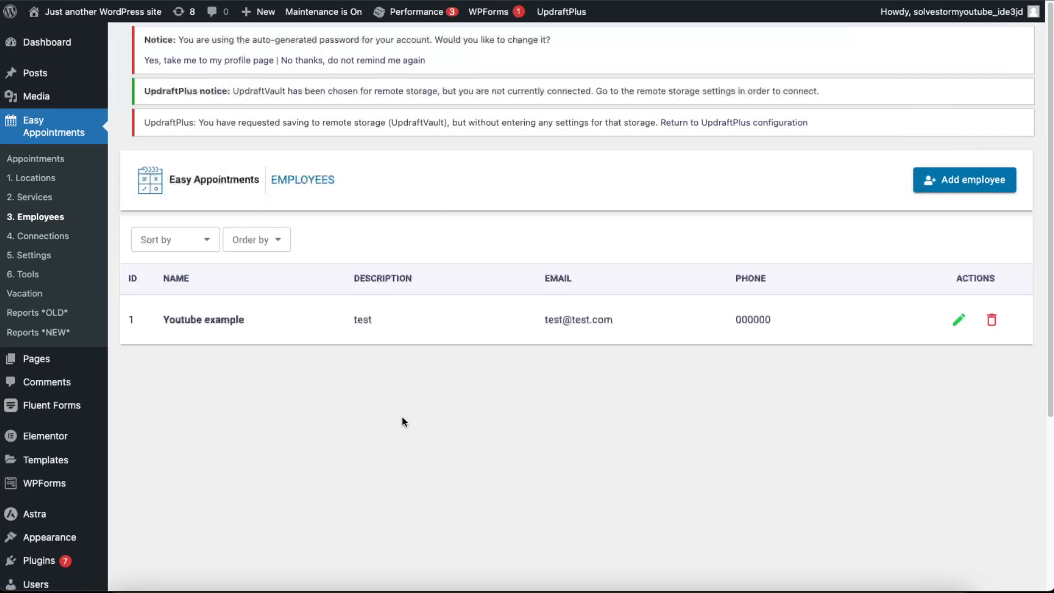
Start adding connections in bulk with the worker "Youtube example" and the location "Youtube Test"
click(55, 236)
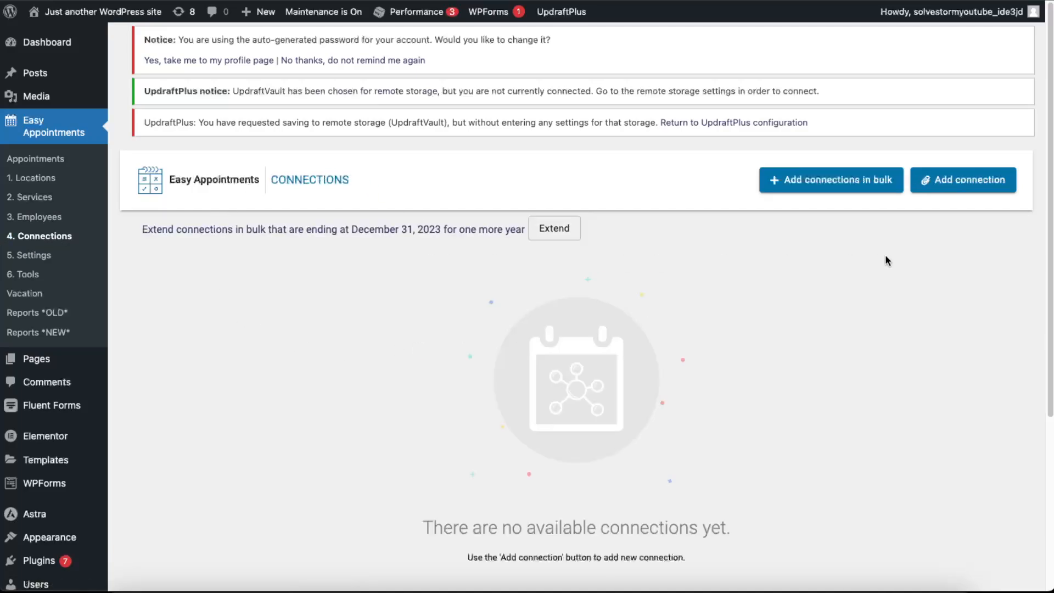
click(812, 180)
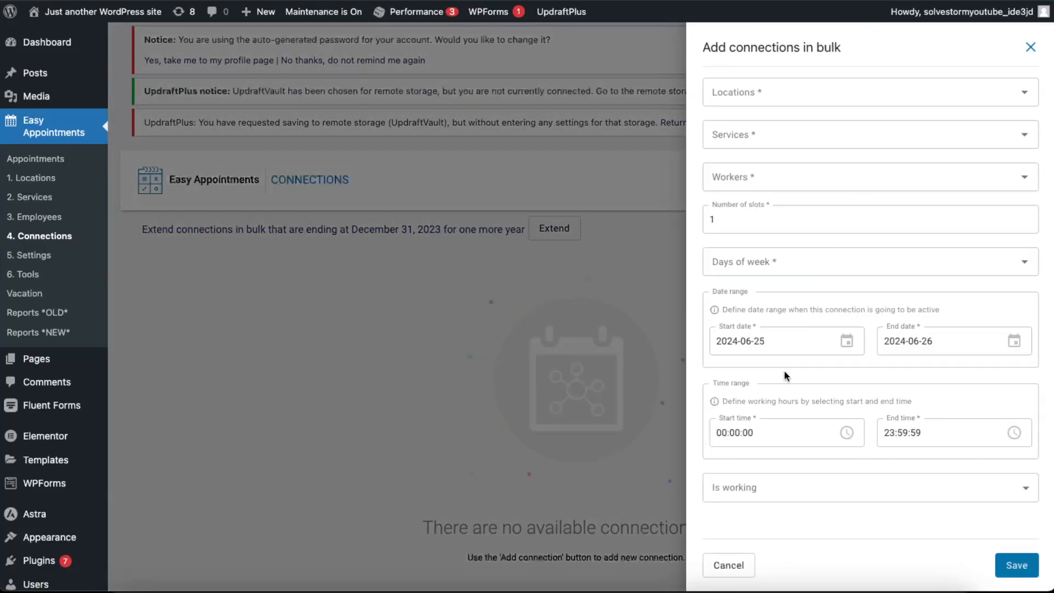
click(1026, 180)
click(903, 209)
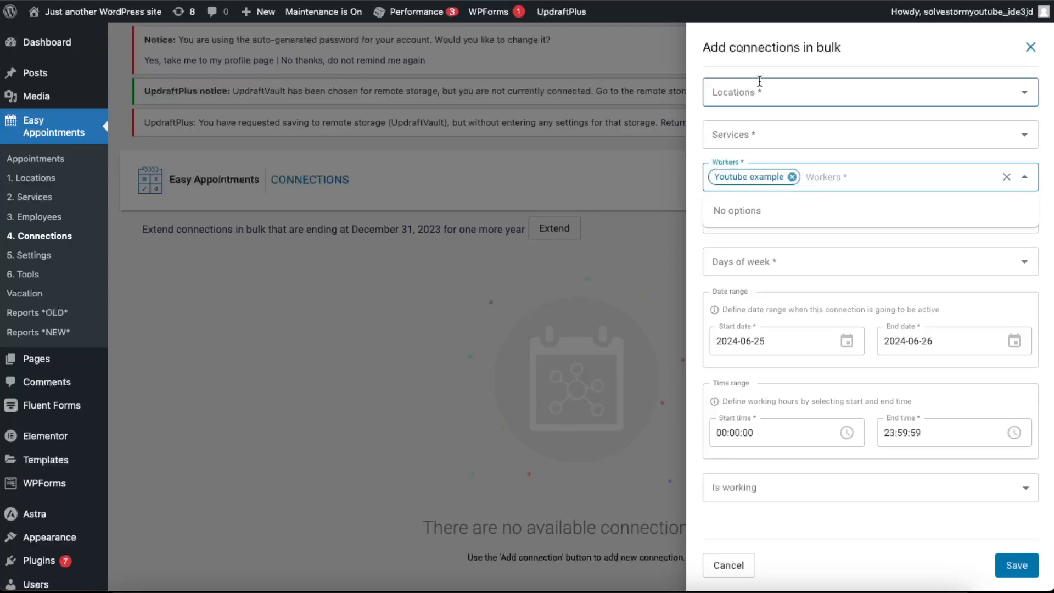
click(1024, 92)
click(883, 128)
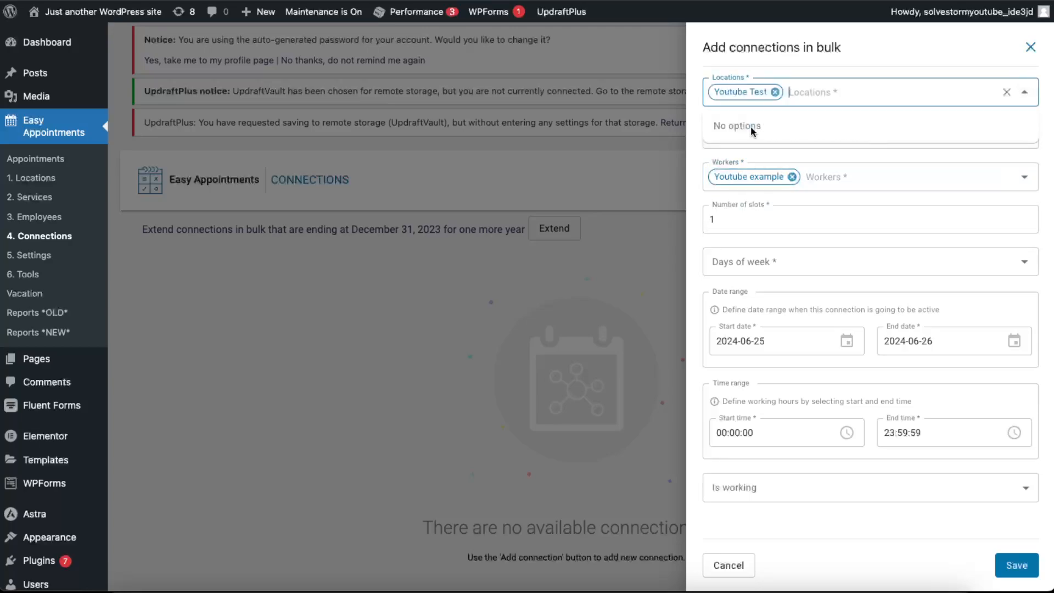
Assign the services Bridal trial hair&makeup, Makeup Service, Bridal hairstyle and Bridal makeup to the bulk connections
click(1038, 138)
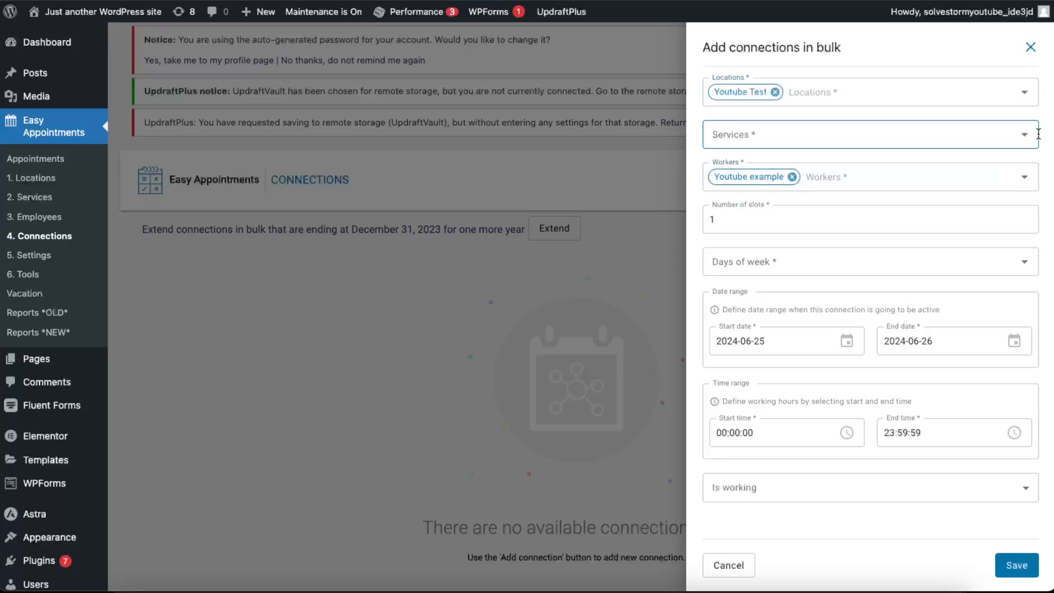
click(1024, 135)
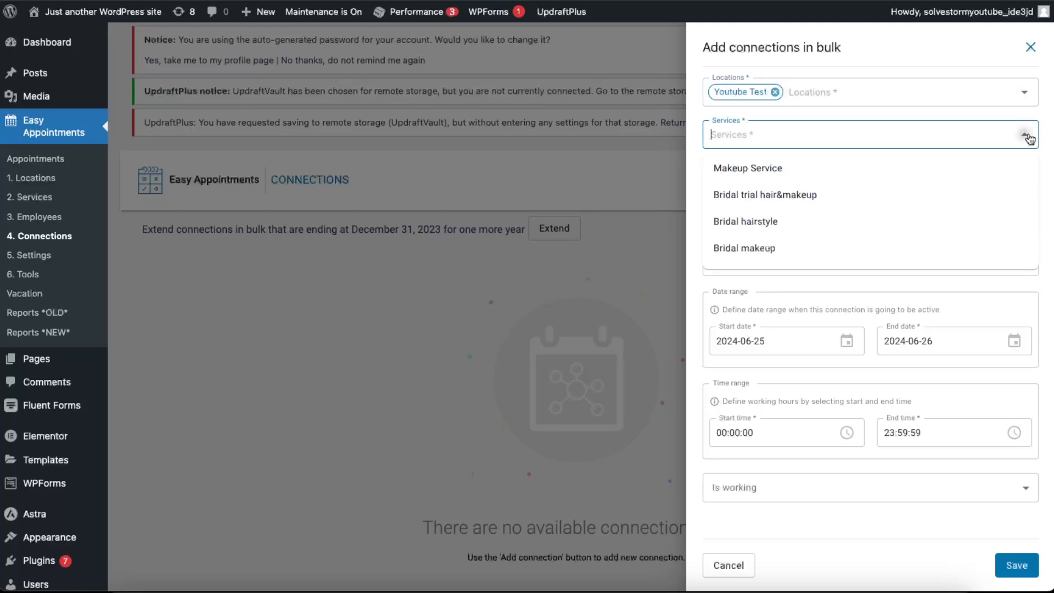
click(769, 202)
click(782, 172)
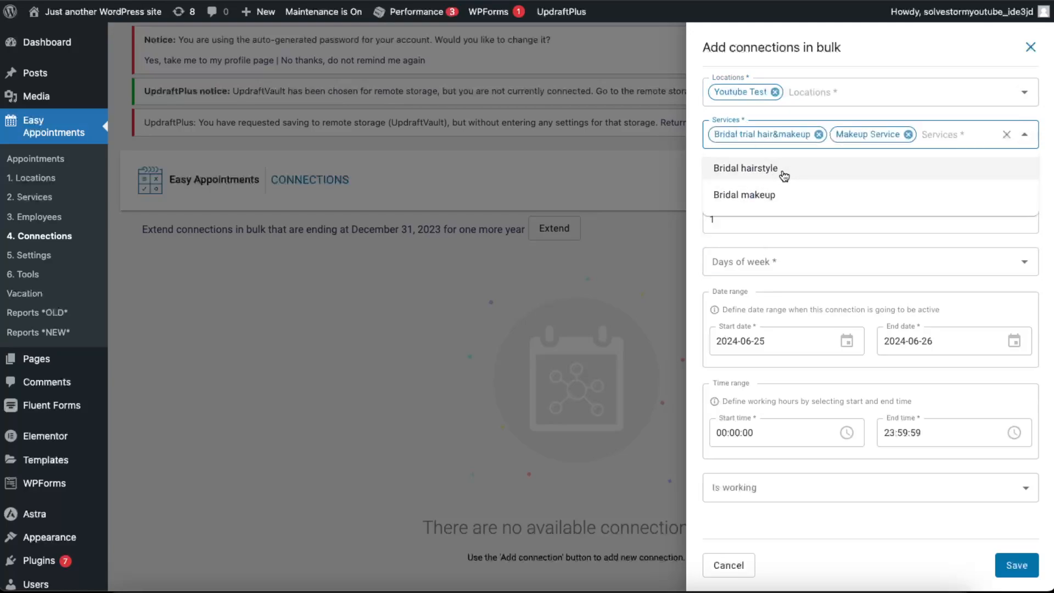
click(771, 172)
click(760, 184)
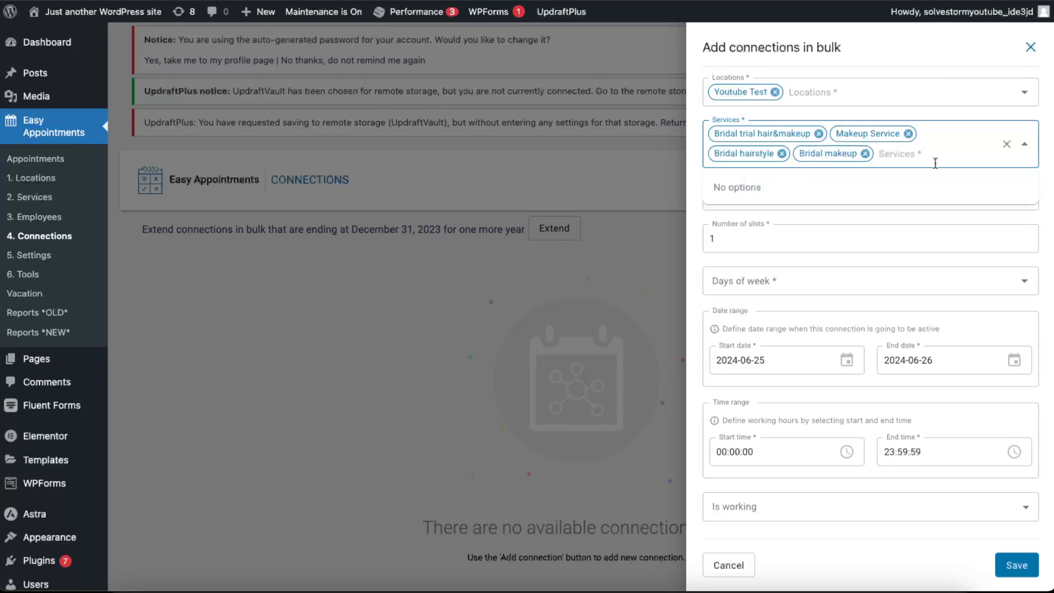
click(1043, 176)
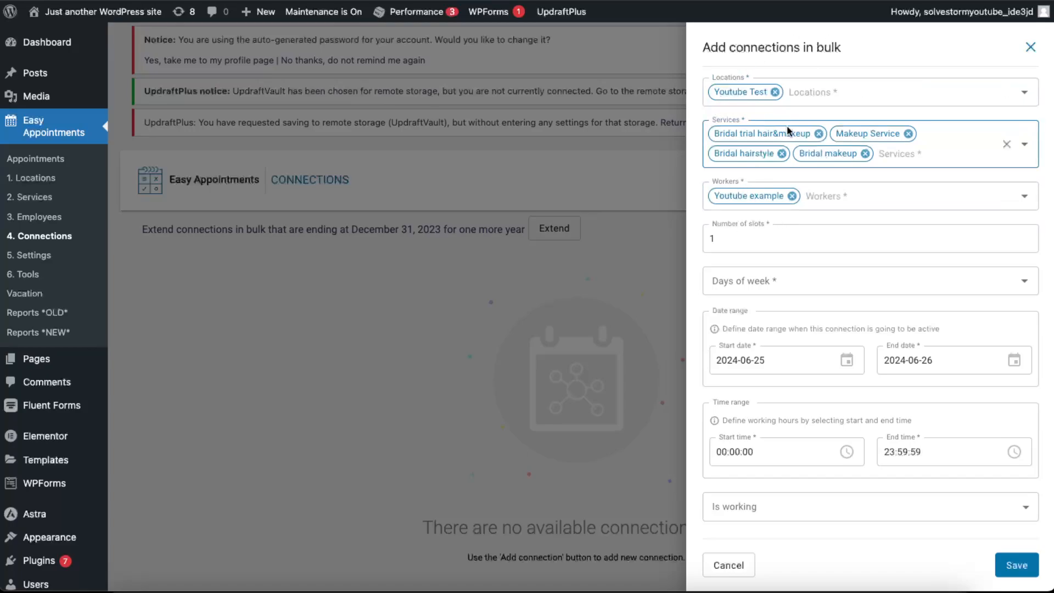
Keep the number of slots at 1 and choose Friday, Saturday and Sunday as the days of the week
click(759, 237)
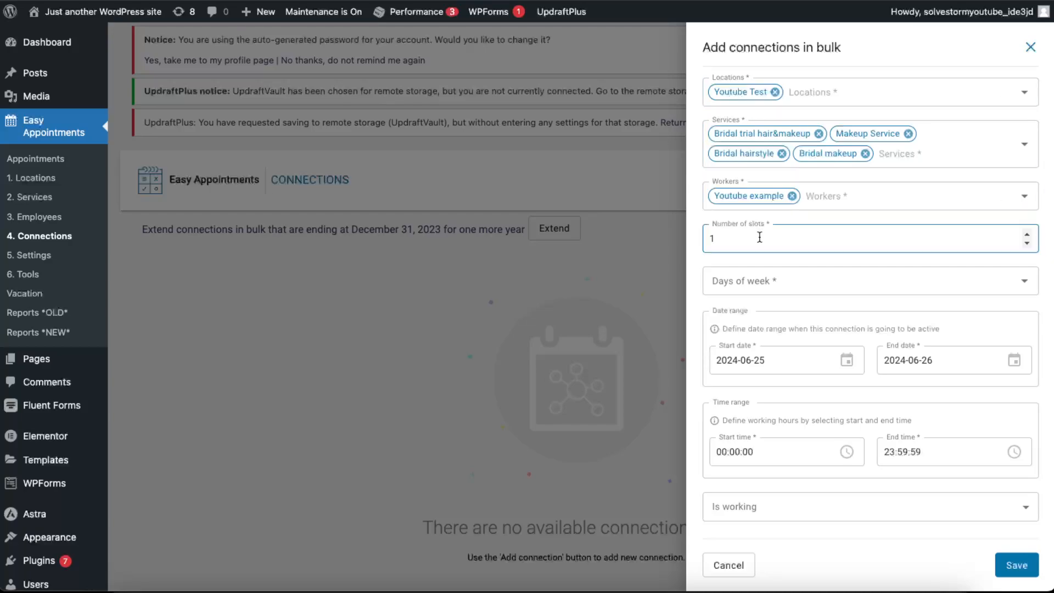
scroll(786, 239, down, 1)
click(774, 270)
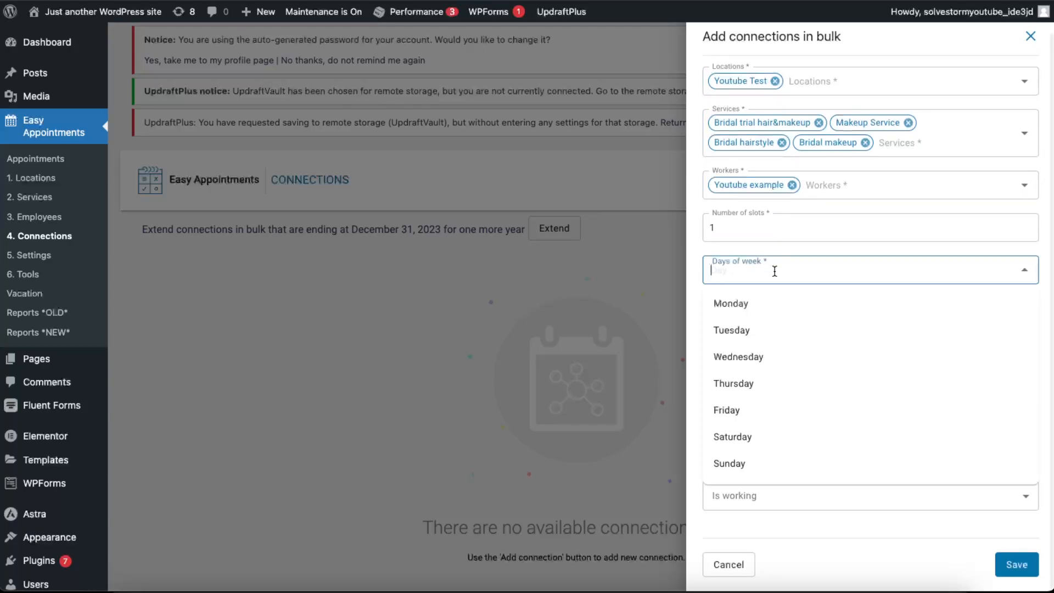
click(734, 438)
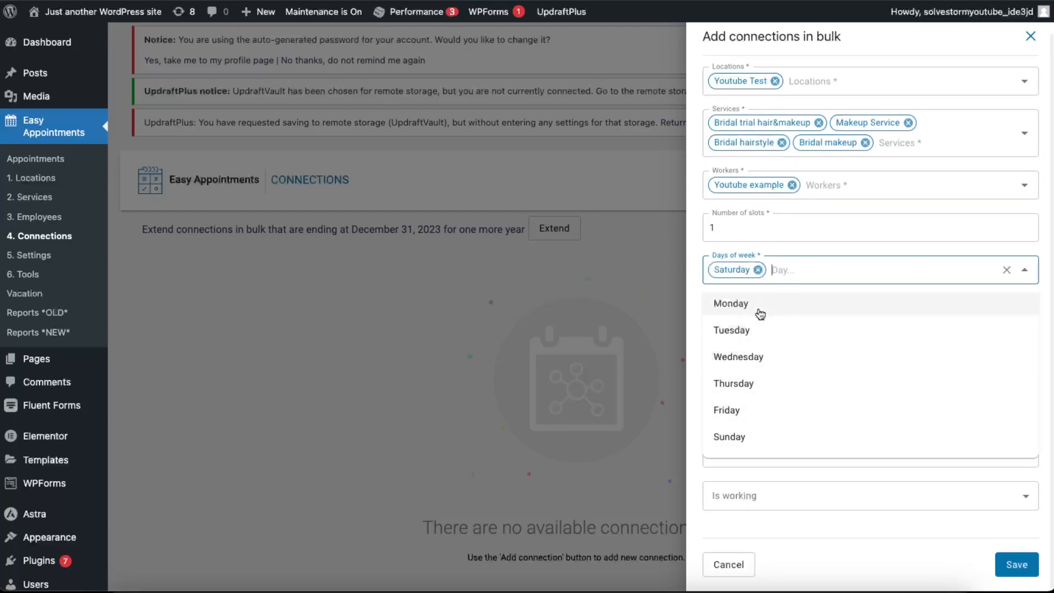
click(760, 431)
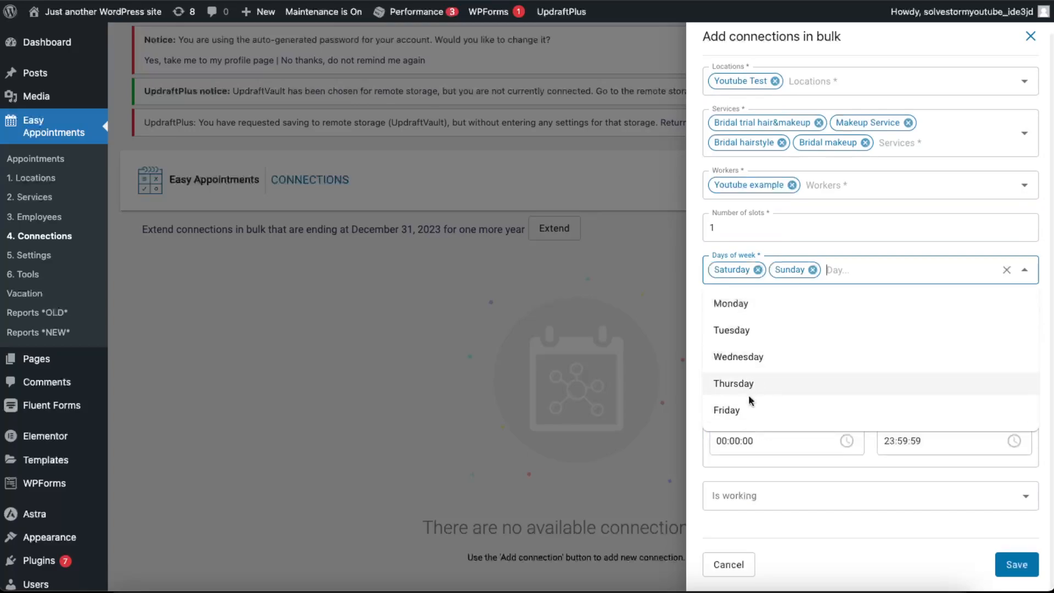
click(750, 409)
click(1043, 292)
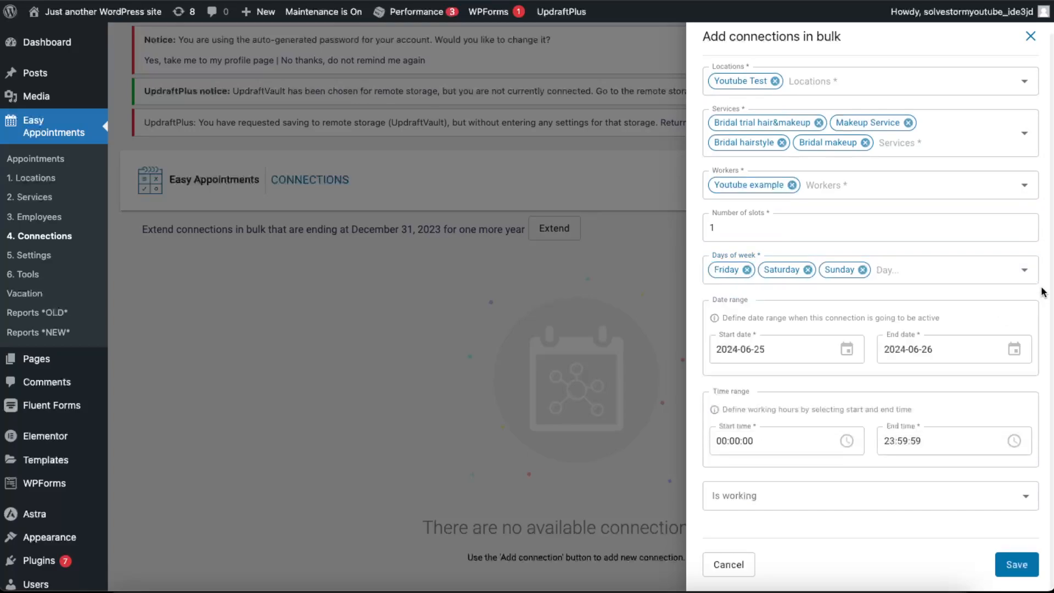
Keep the start date 2024-06-25 and set the end date of the bulk connections to 2024-08-31
click(796, 342)
click(947, 344)
click(1027, 383)
click(1027, 383)
click(1025, 535)
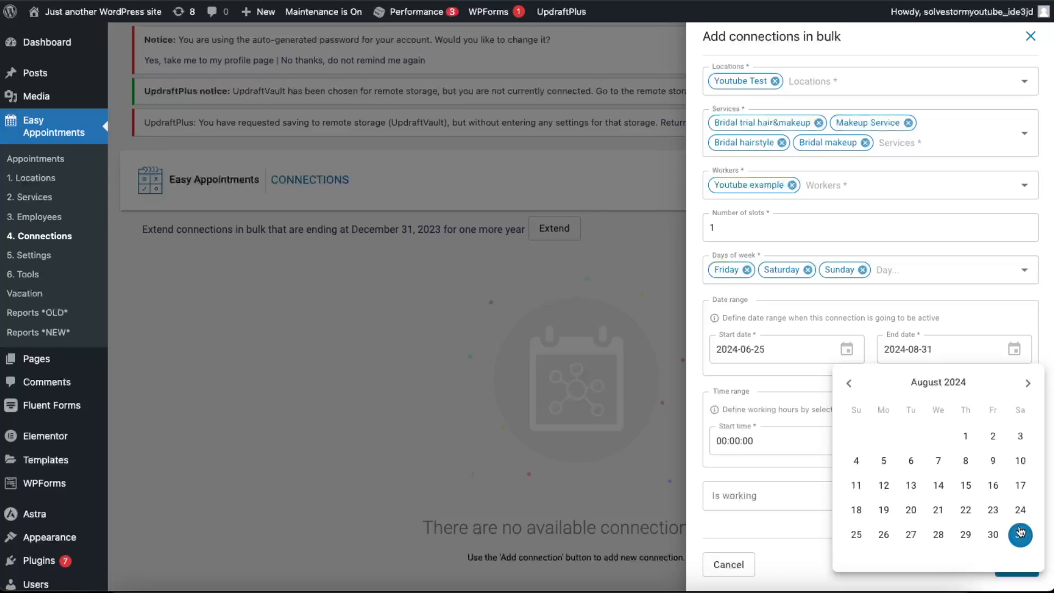
click(1037, 324)
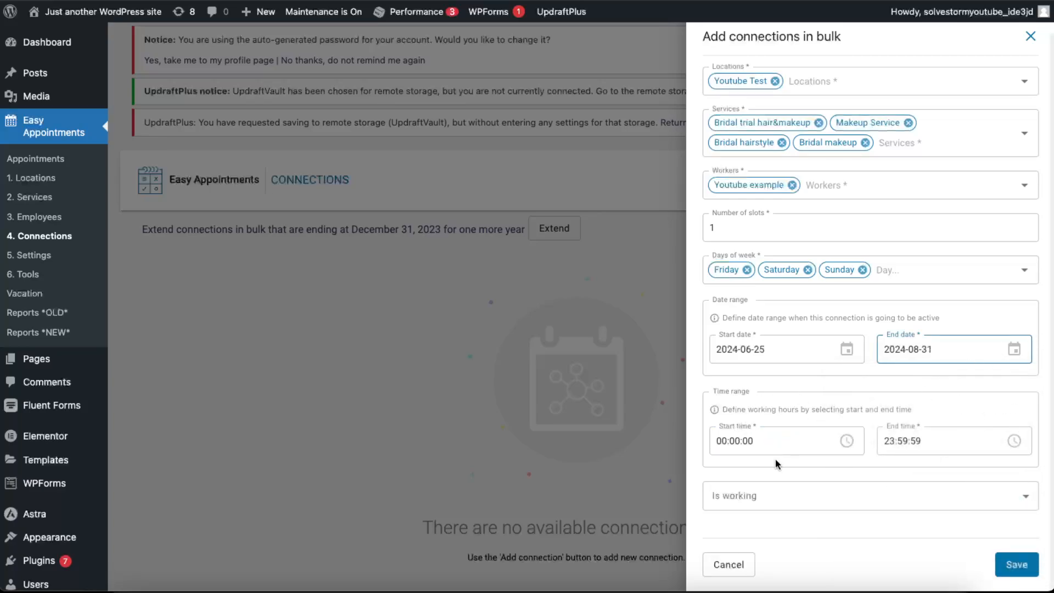
Set Is working to Yes, save the bulk connections and check the resulting connections list
click(748, 502)
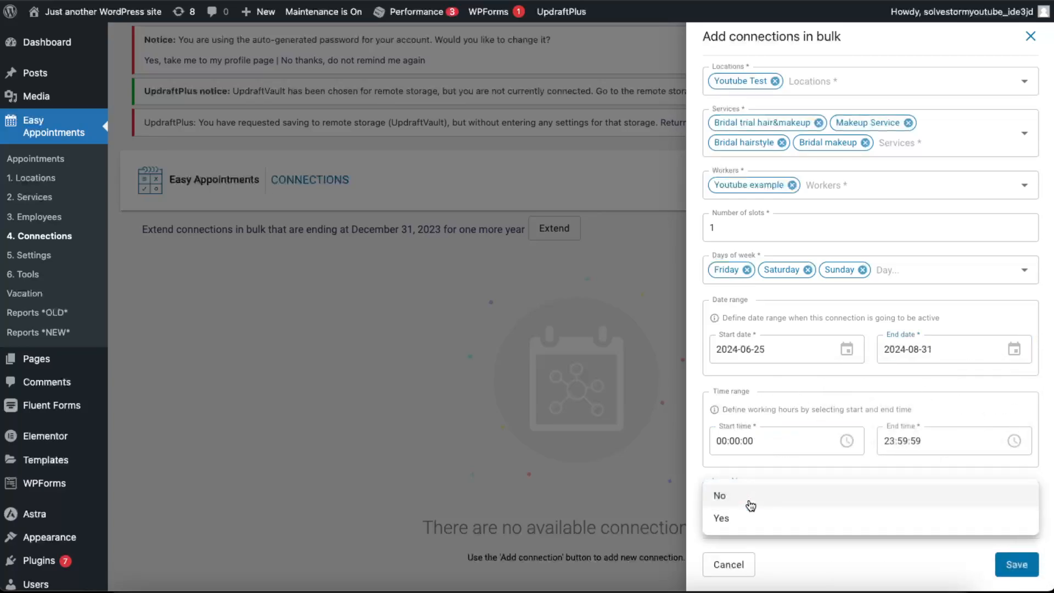
click(739, 524)
click(1016, 564)
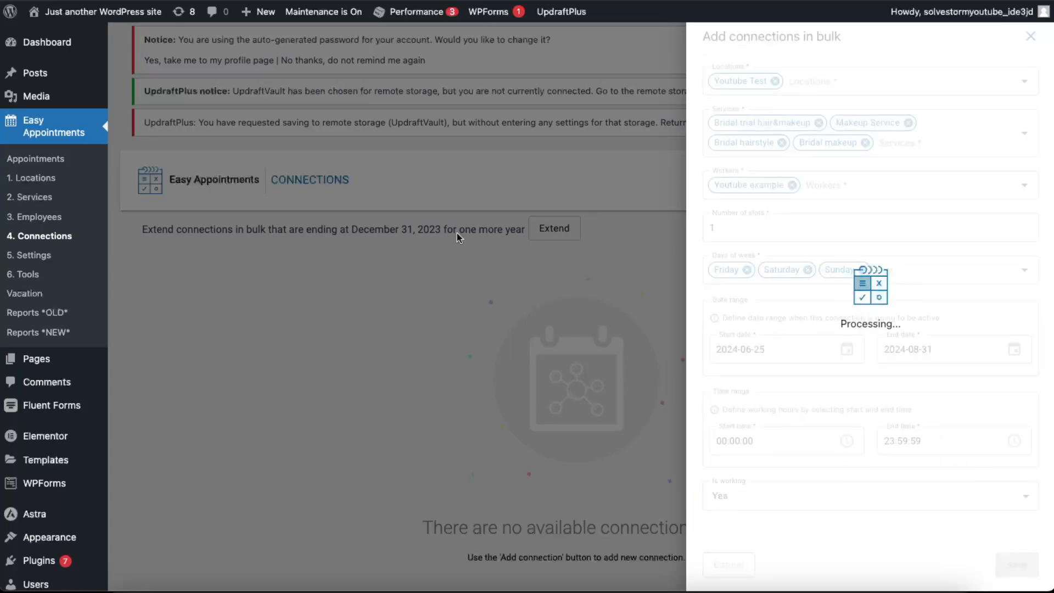
scroll(677, 345, down, 5)
scroll(678, 344, up, 5)
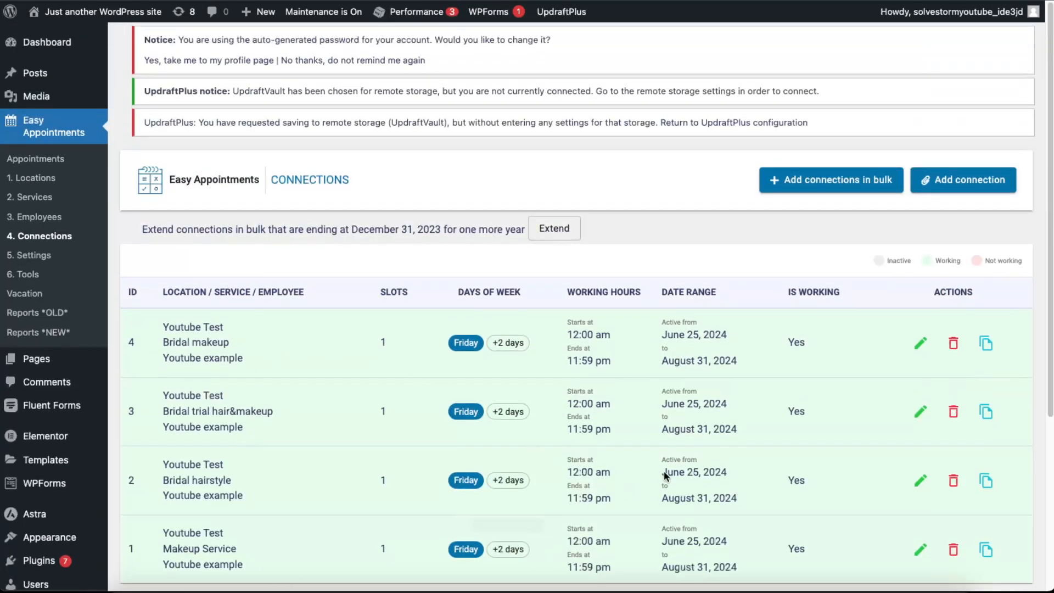
scroll(659, 477, down, 2)
scroll(598, 295, up, 2)
Look over the Easy Appointments tools for sending a test email and reading the error log
click(29, 280)
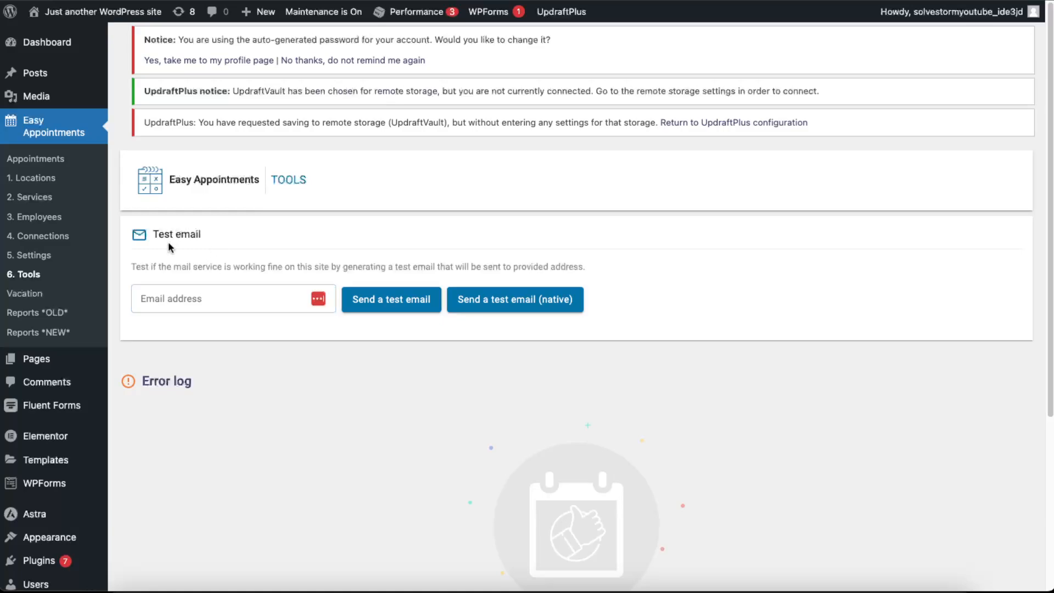
drag(153, 231, 198, 227)
click(198, 226)
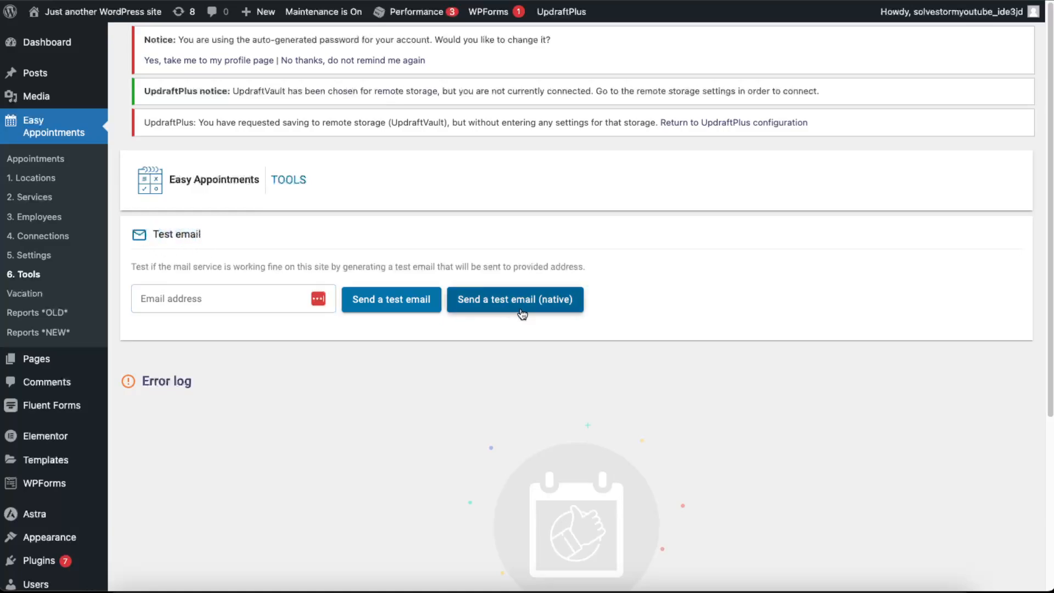
scroll(661, 351, down, 5)
scroll(665, 355, up, 5)
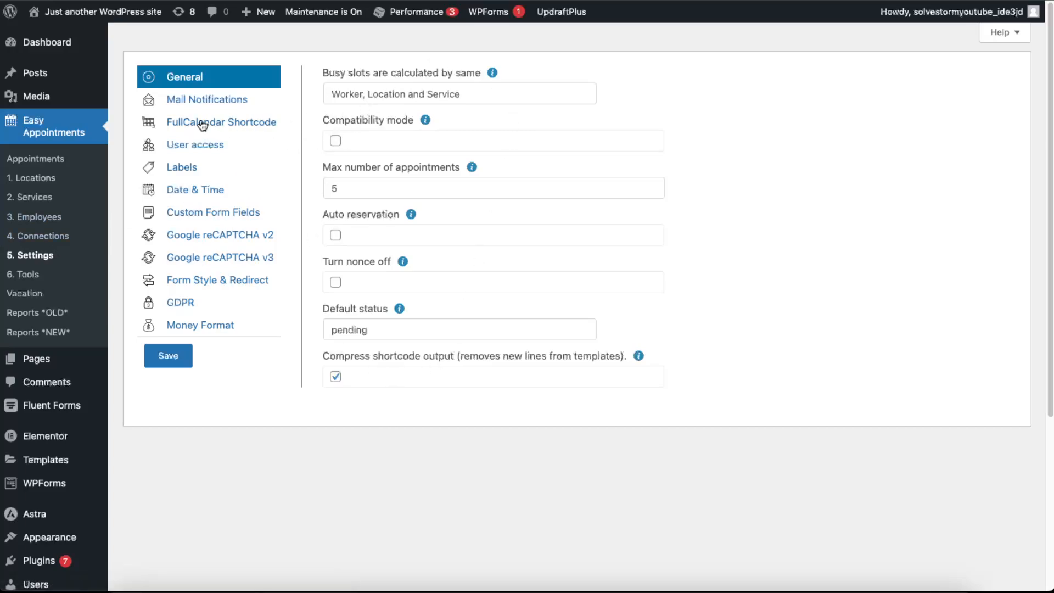
Examine the mail notification settings, including the available tags and the Pending, Reservation, Cancelled, Confirmed and Admin templates
click(189, 103)
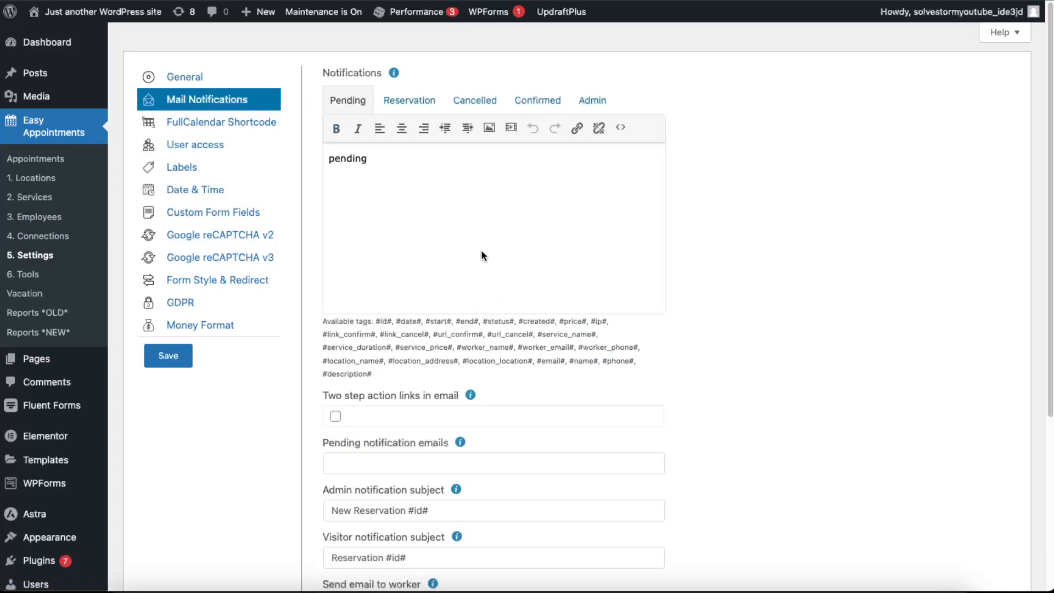
drag(424, 334, 571, 373)
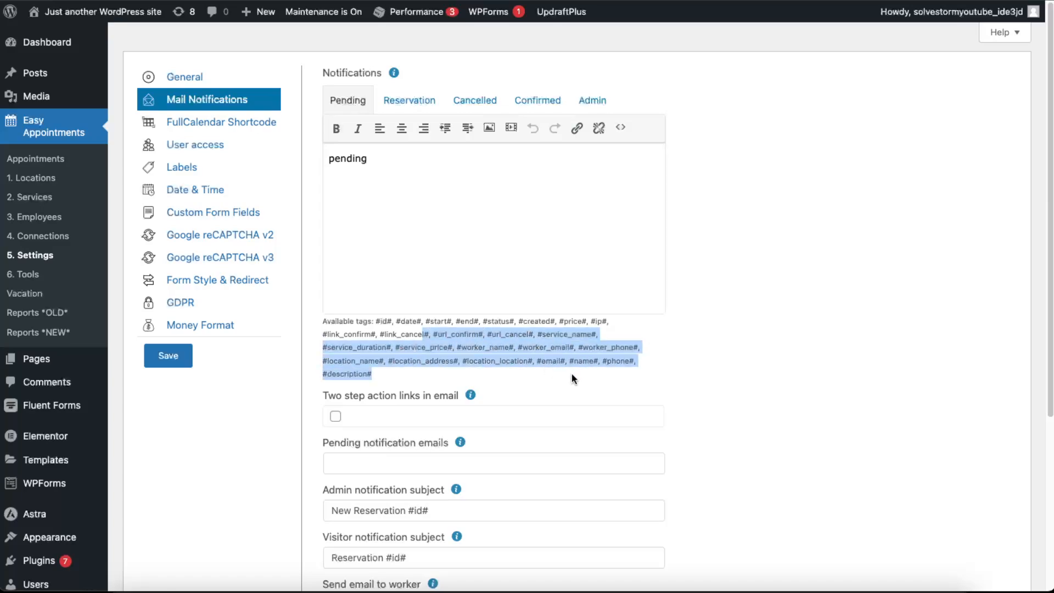
click(571, 374)
mouse_move(391, 73)
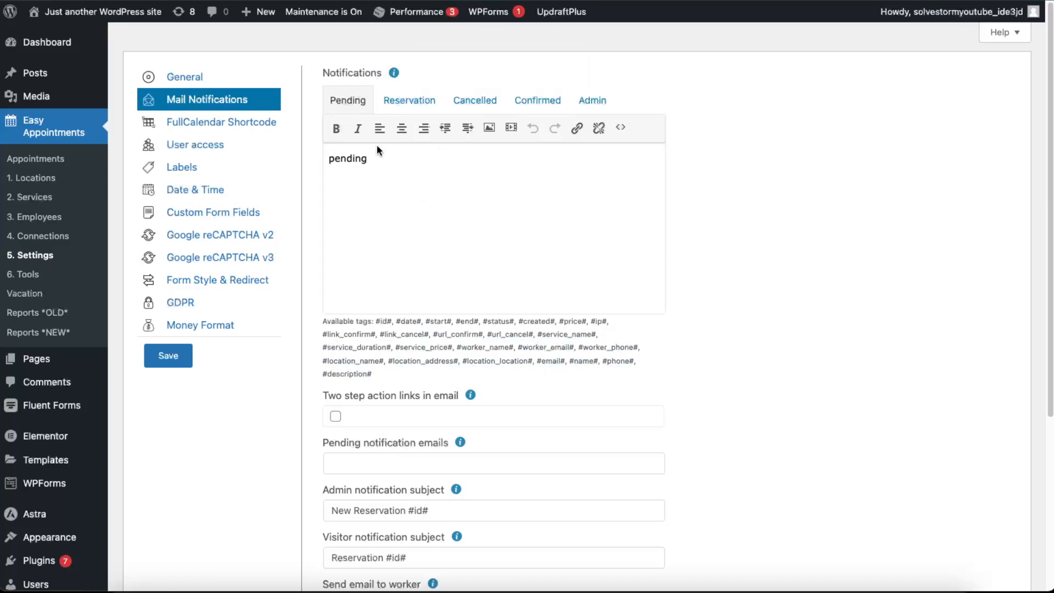
drag(380, 158, 333, 162)
click(429, 99)
click(478, 101)
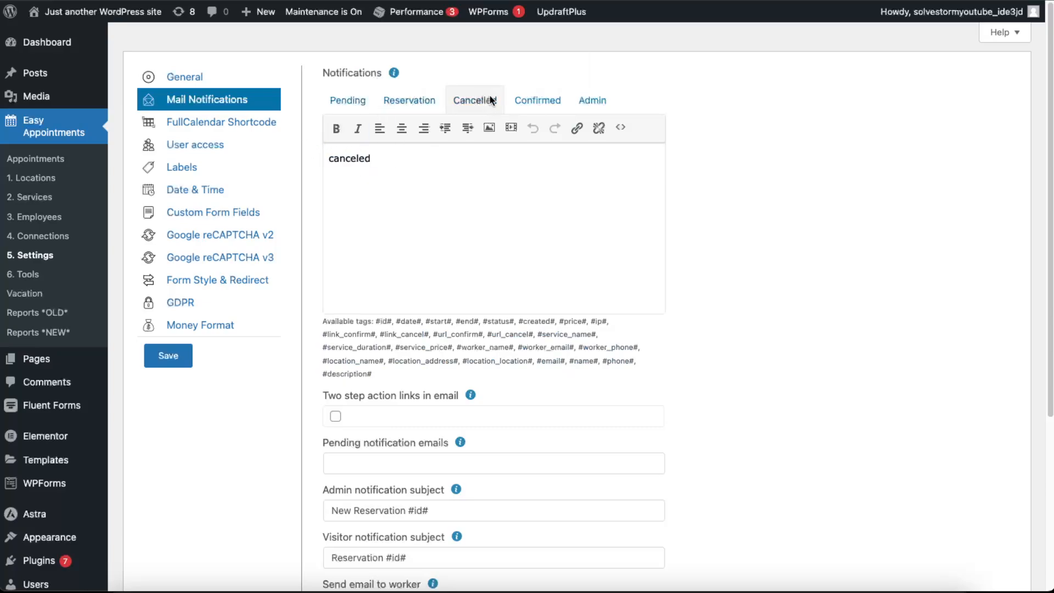
click(539, 101)
click(578, 102)
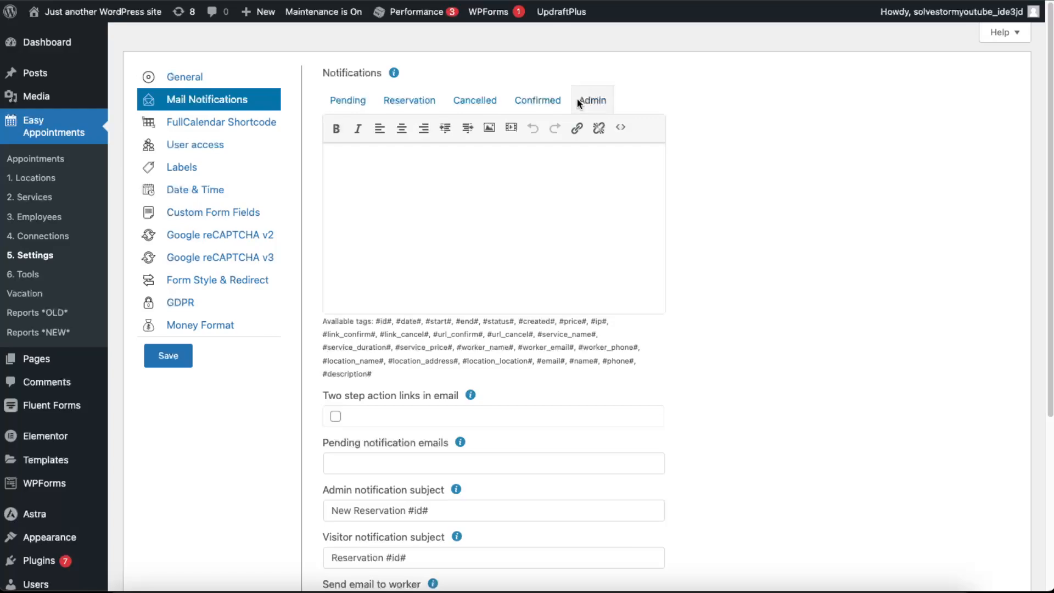
Copy the "#worker_name" text from the available tags and add it after "pending" in the Pending mail template
click(356, 103)
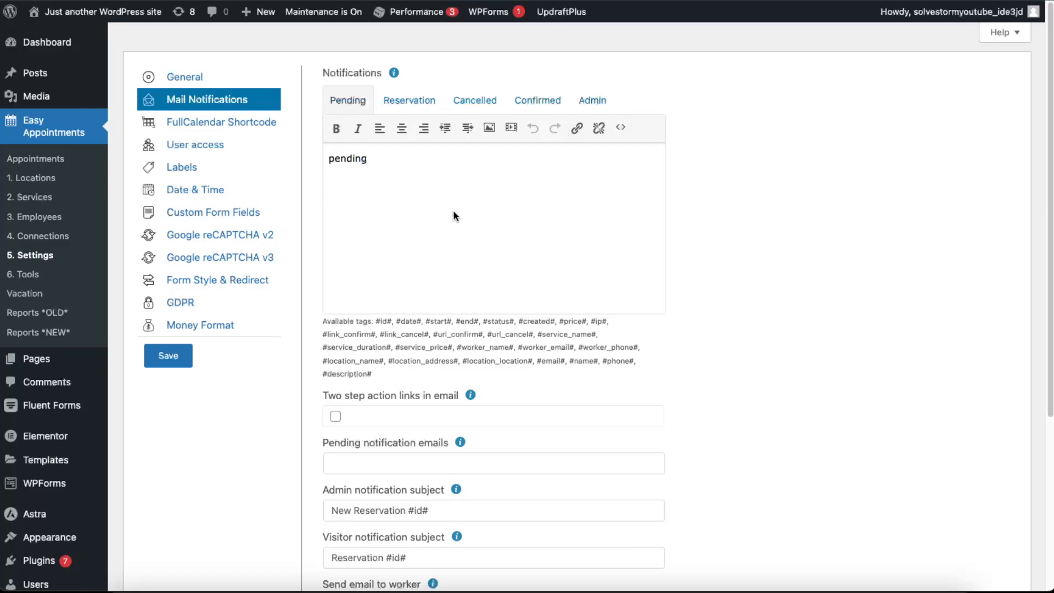
scroll(453, 215, down, 1)
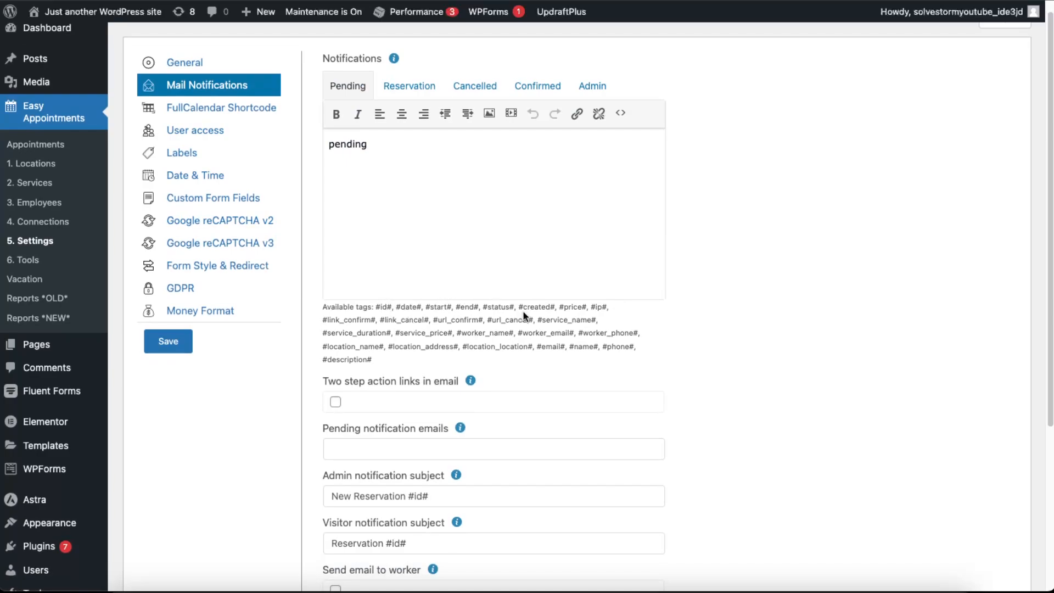
drag(526, 332, 567, 332)
drag(455, 333, 508, 334)
key(ctrl+c)
click(450, 159)
key(ctrl+v)
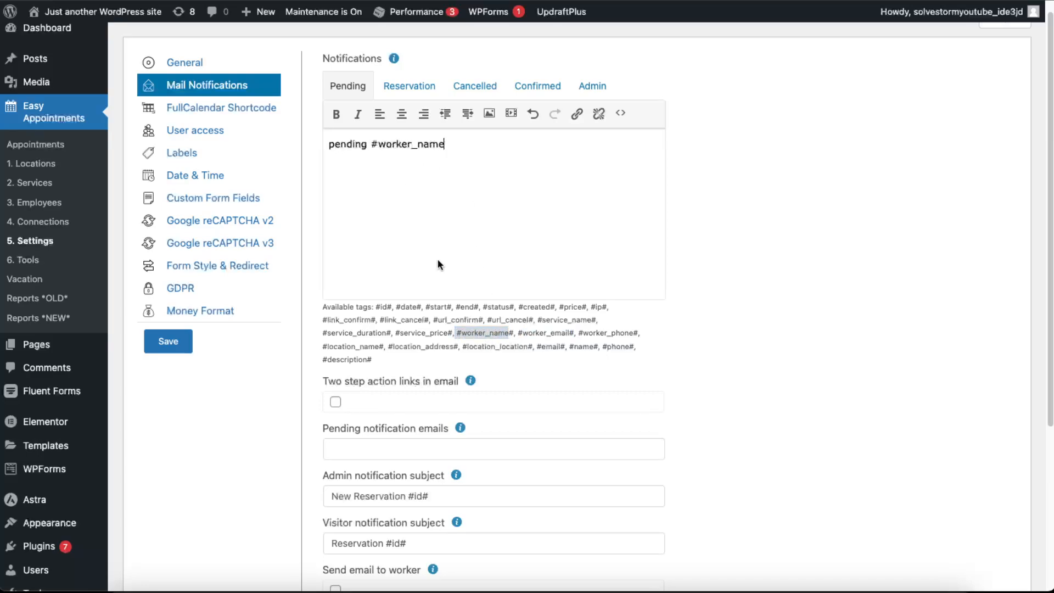
Extend the Pending mail template's text to read "Your confirmation is pending #worker_name"
click(328, 143)
text(Your confirn)
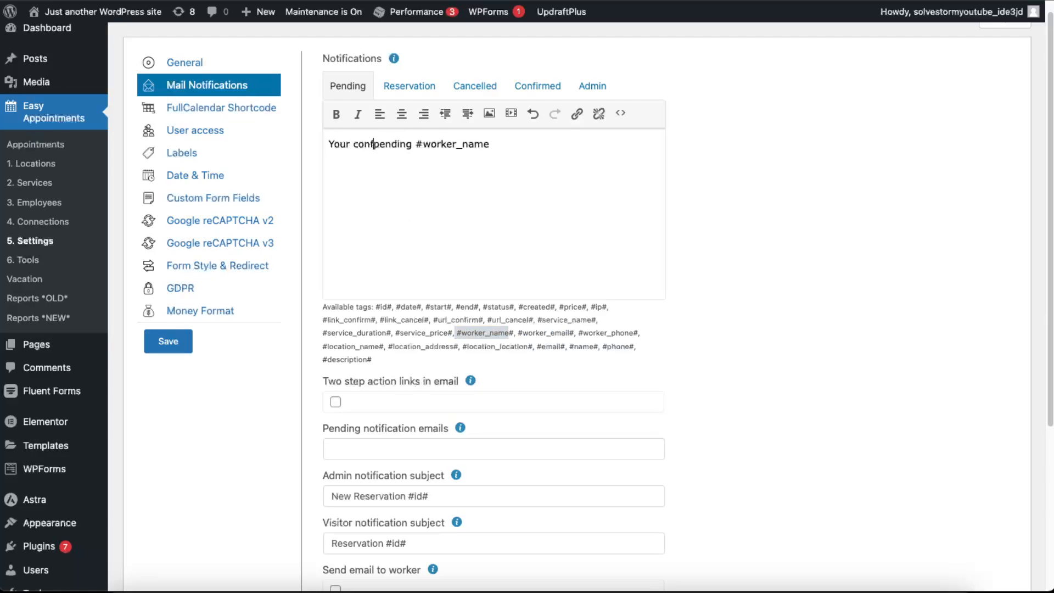
key(BackSpace)
text(mation is)
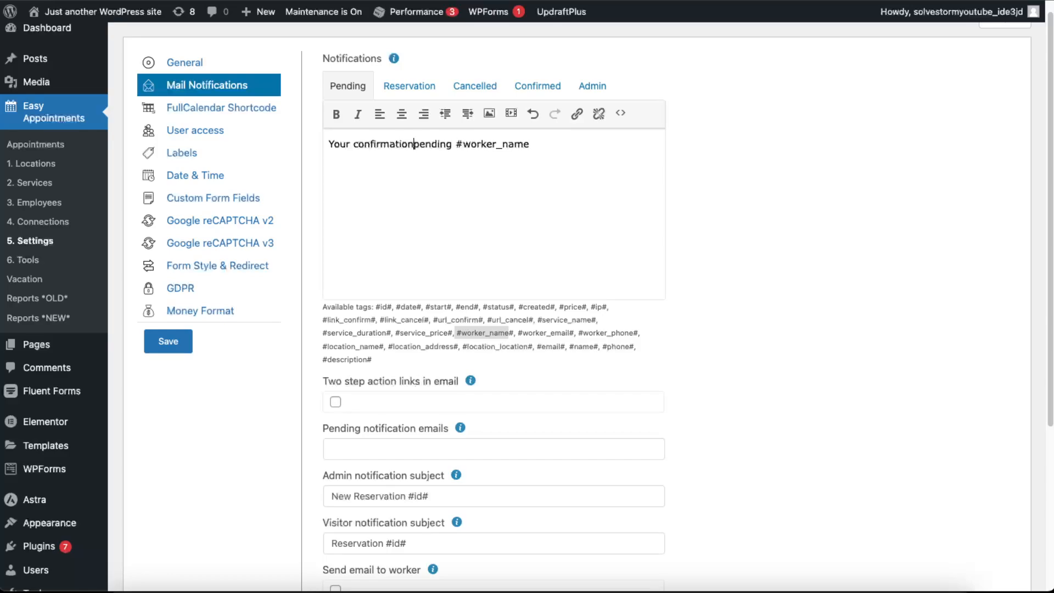
text( pending )
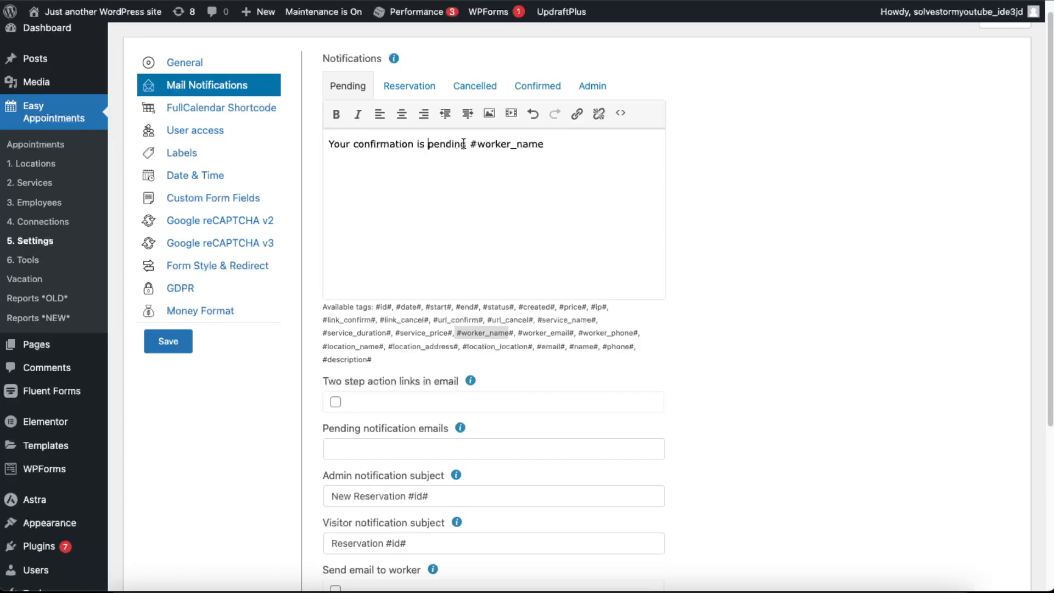
Insert "with" before the worker tag so the Pending template reads "Your confirmation is pending with #worker_name"
text(with)
drag(573, 144, 362, 159)
click(533, 155)
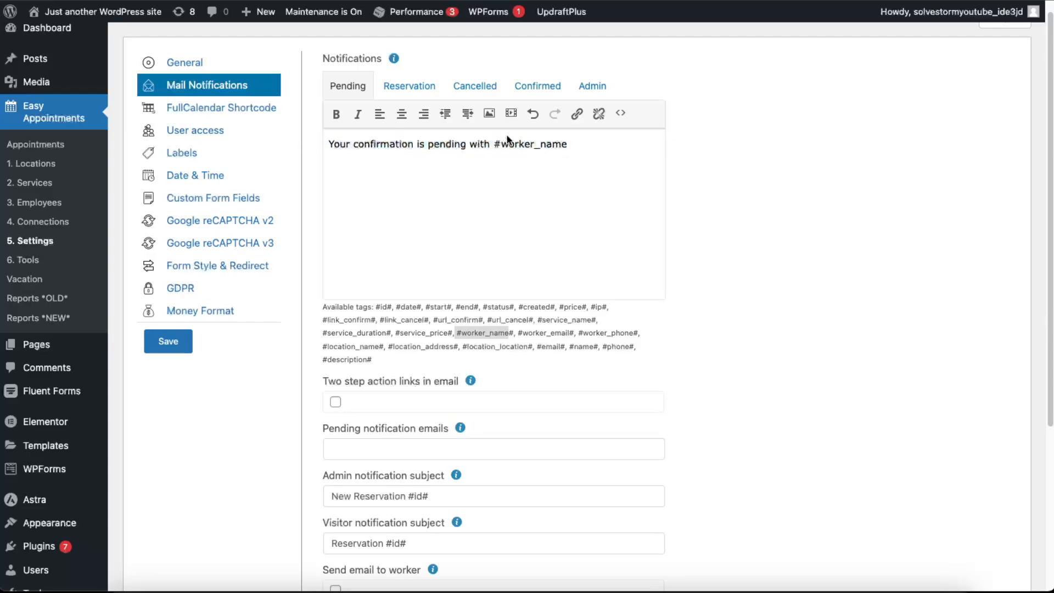
mouse_move(492, 144)
mouse_down()
mouse_move(589, 147)
mouse_move(494, 143)
mouse_up()
click(582, 145)
click(526, 143)
click(576, 360)
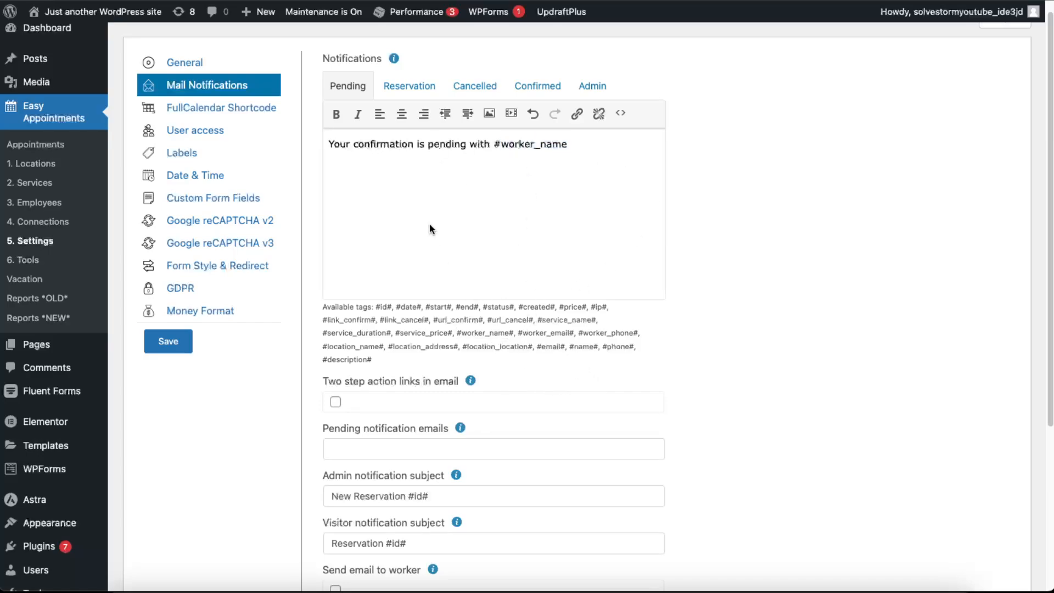
Look through the Reservation, Cancelled, Confirmed and Admin templates and the remaining mail options, and save the mail notification settings
click(394, 94)
click(481, 88)
click(551, 88)
click(590, 87)
click(362, 91)
scroll(753, 235, down, 4)
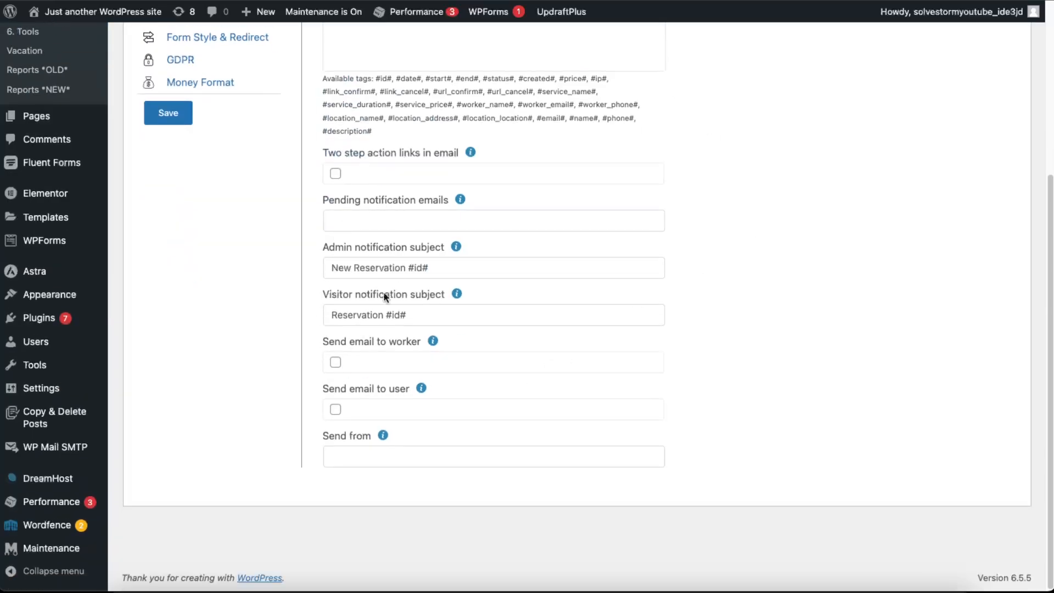
scroll(376, 437, up, 4)
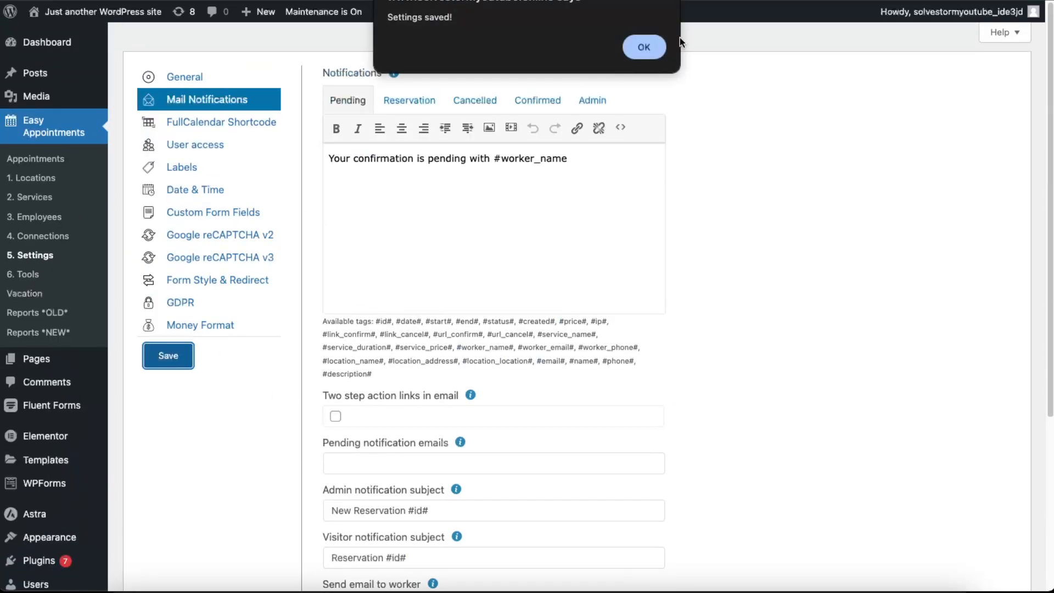
click(640, 46)
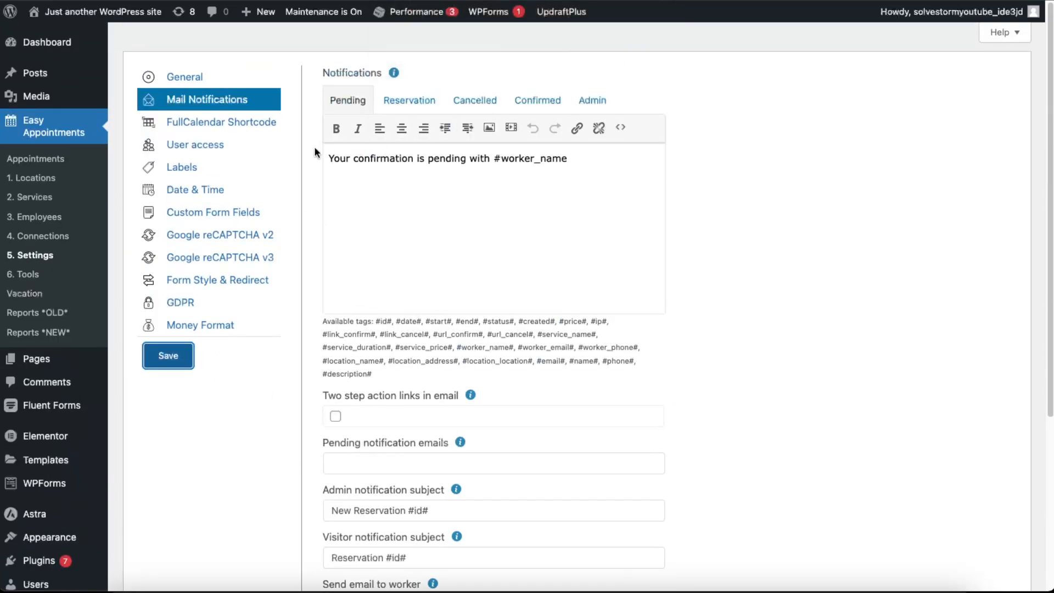
In the Money Format settings, enable Currency before price, Hide price in service select and Hide price, and save
click(220, 325)
click(349, 89)
drag(336, 95, 325, 93)
click(404, 76)
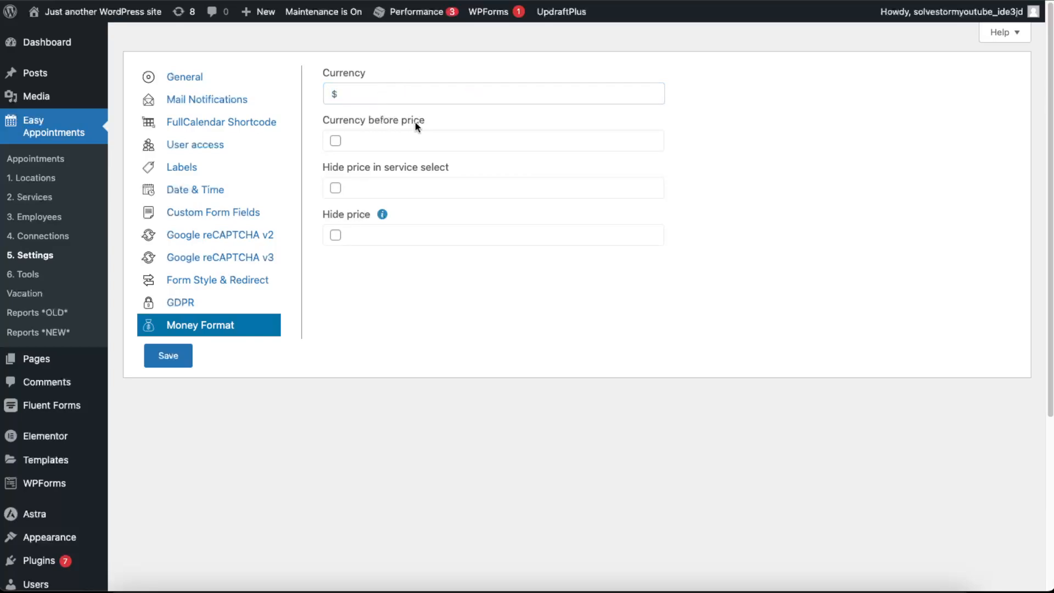
click(335, 142)
click(336, 187)
click(174, 360)
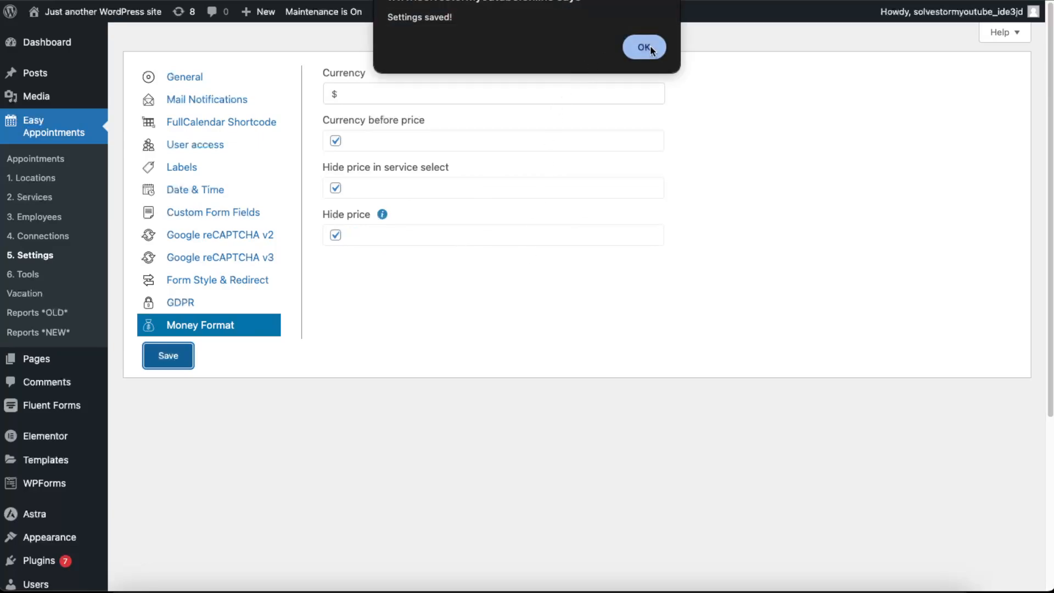
key(Return)
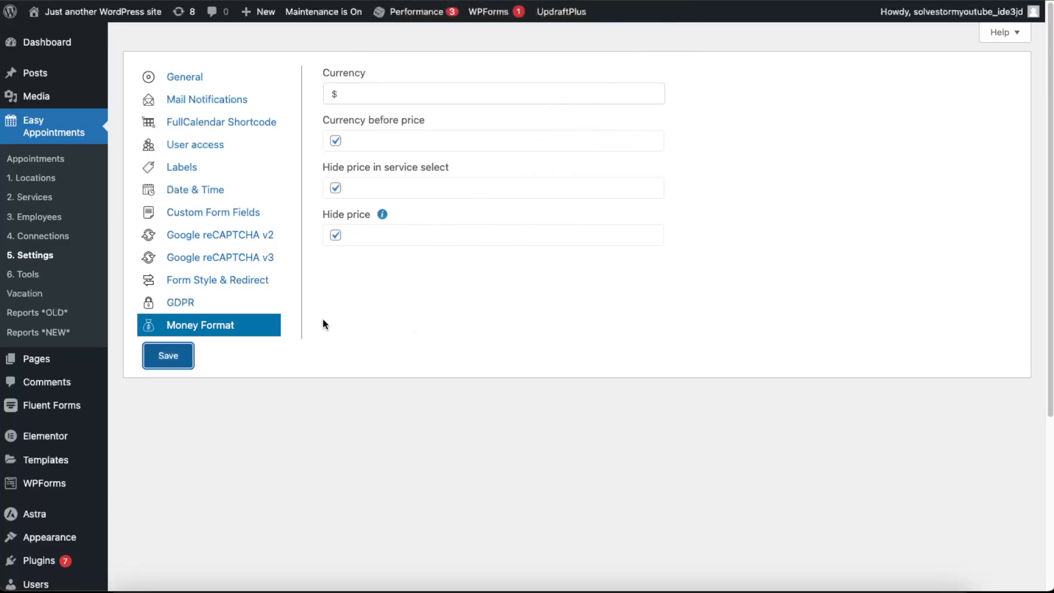
Look over the GDPR and FullCalendar Shortcode settings of Easy Appointments
click(179, 308)
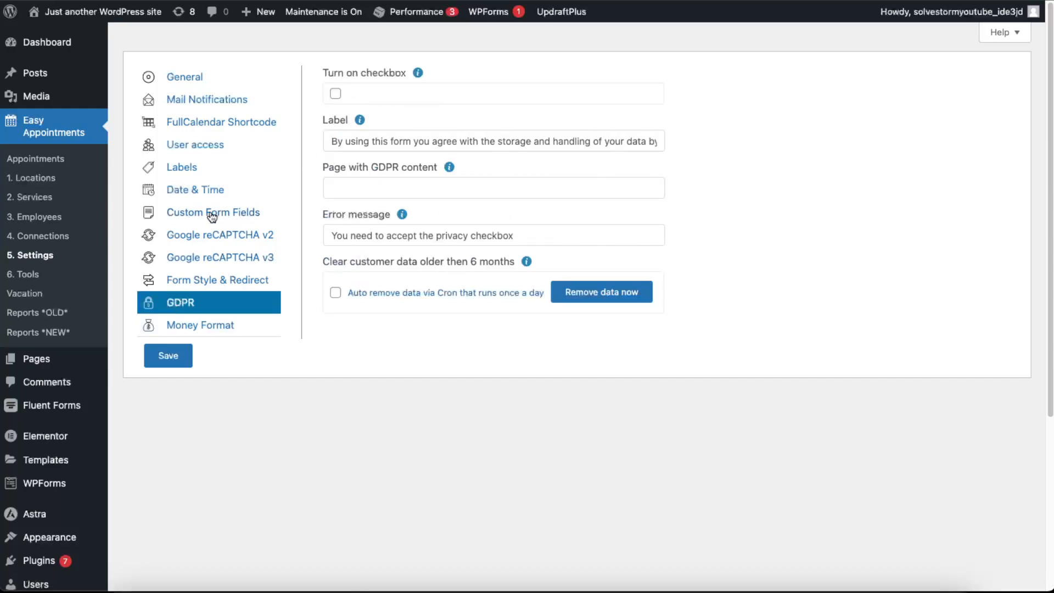
click(199, 126)
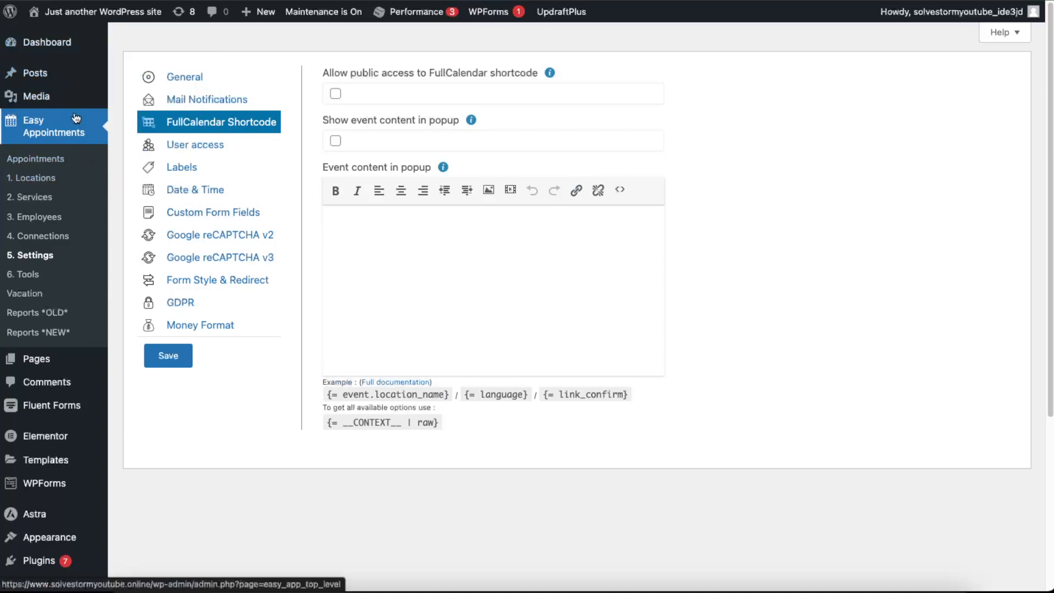
Open the Home page for editing and switch it from Elementor back to the WordPress editor
mouse_move(49, 360)
click(173, 365)
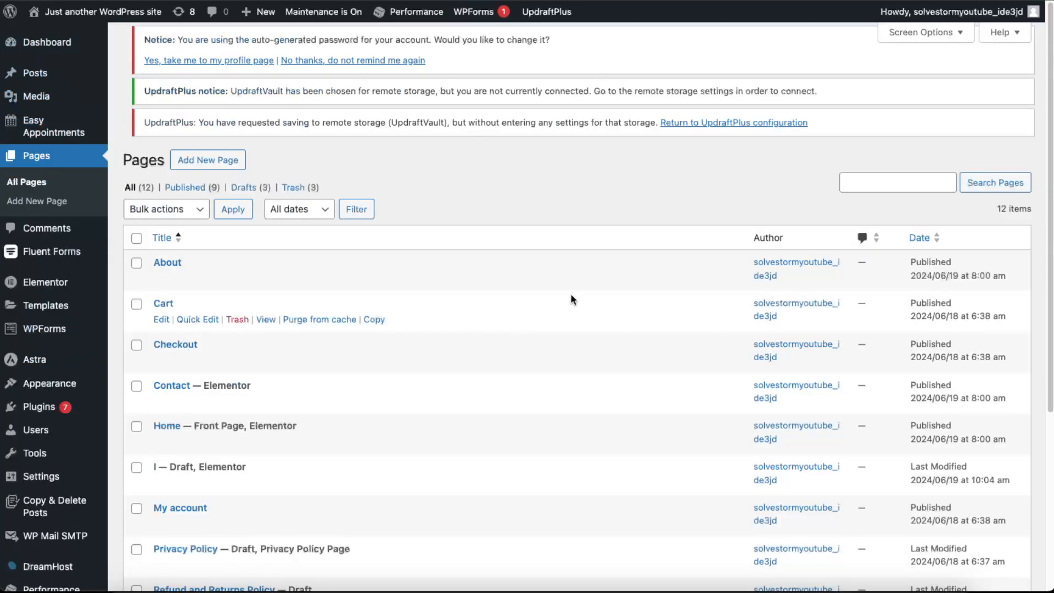
scroll(559, 305, down, 5)
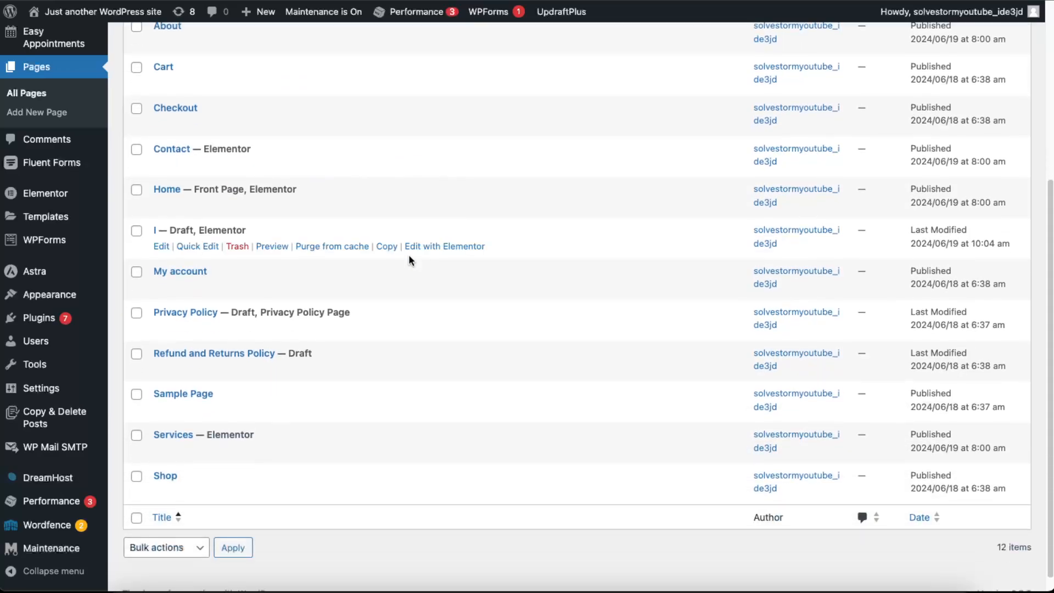
scroll(408, 255, up, 3)
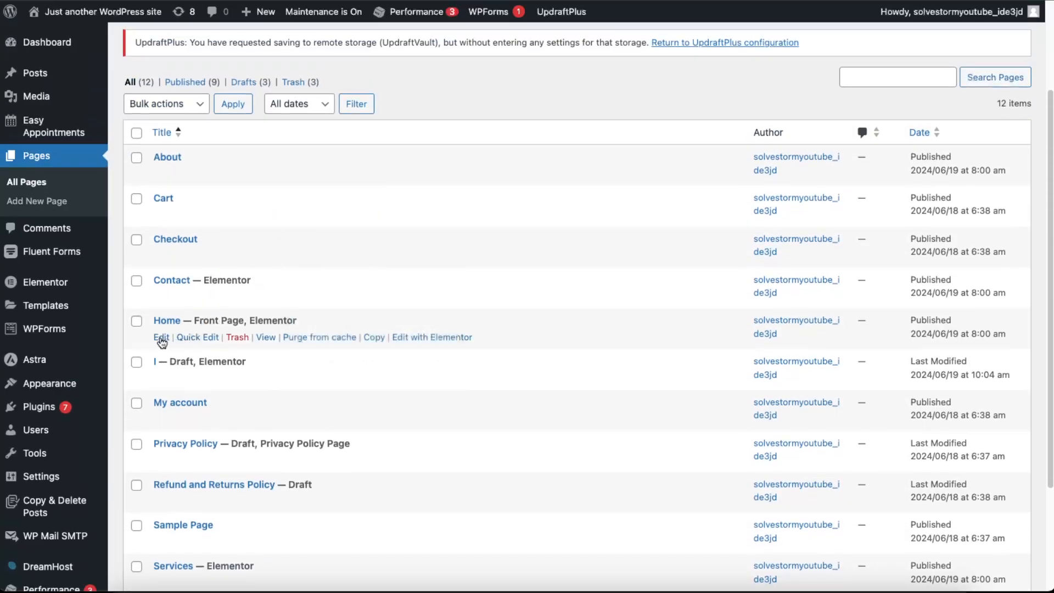
click(161, 338)
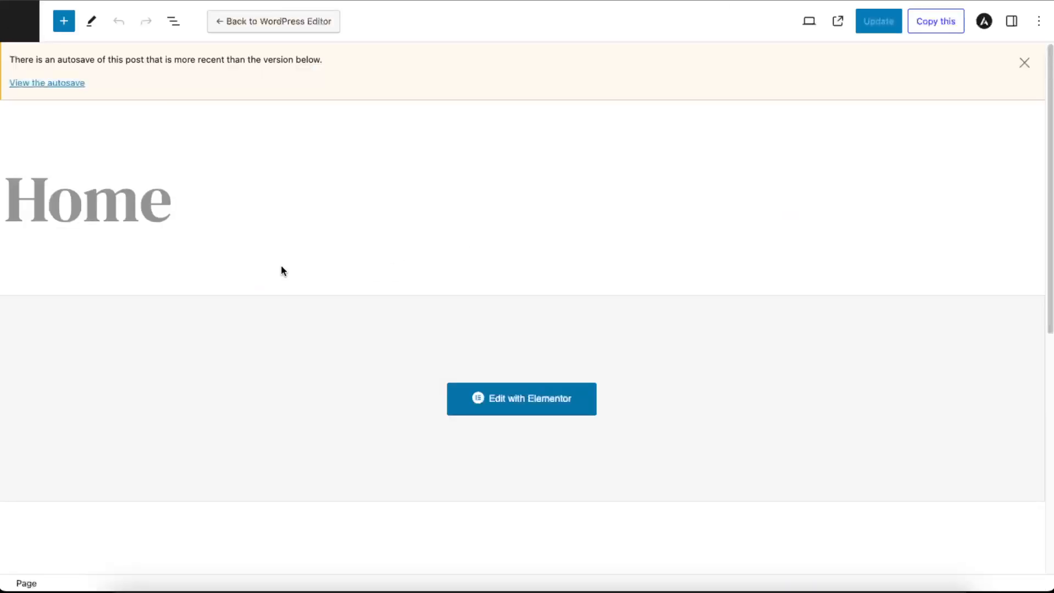
scroll(433, 263, down, 1)
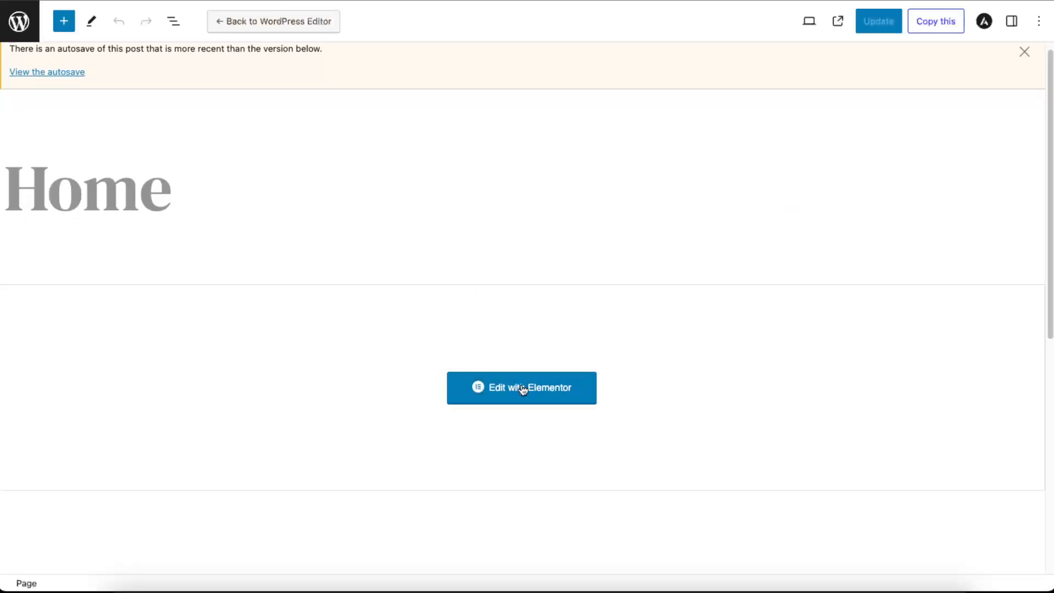
click(242, 17)
click(636, 329)
scroll(226, 389, down, 3)
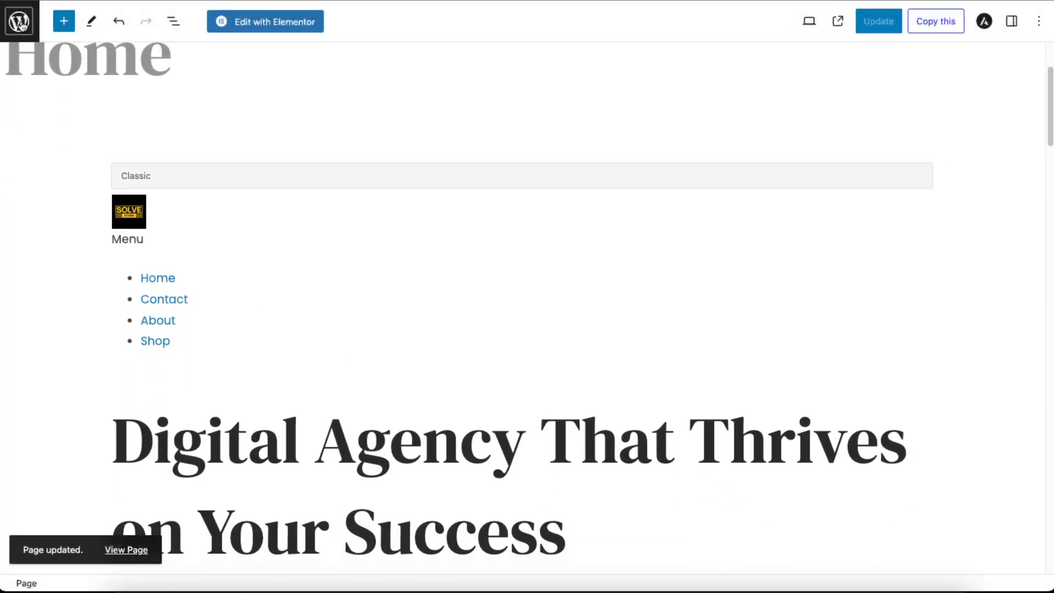
Find the Shortcode block by searching for "short" and add it to the Home page
click(63, 22)
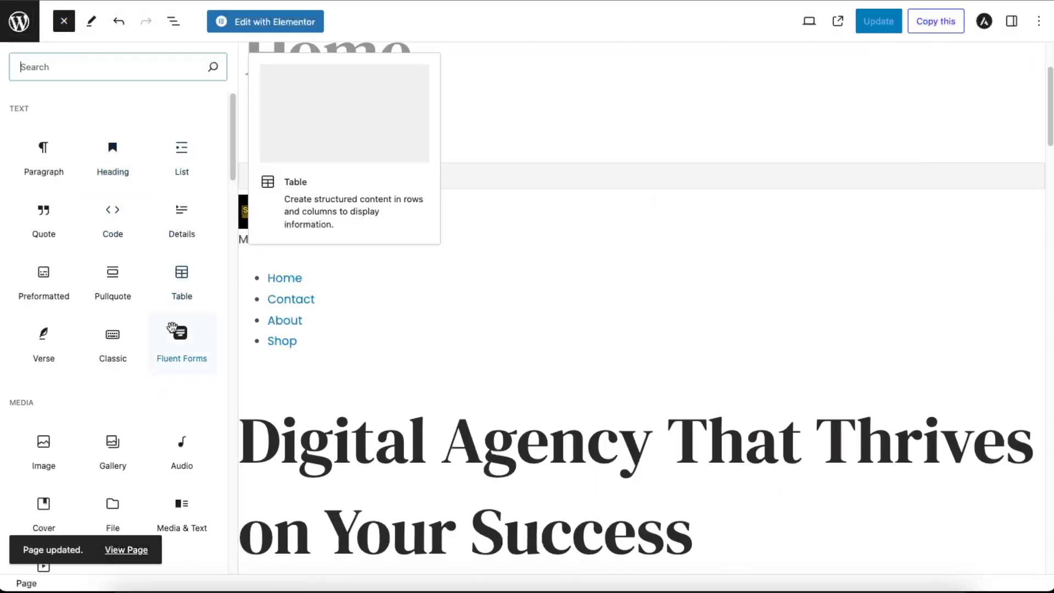
text(short)
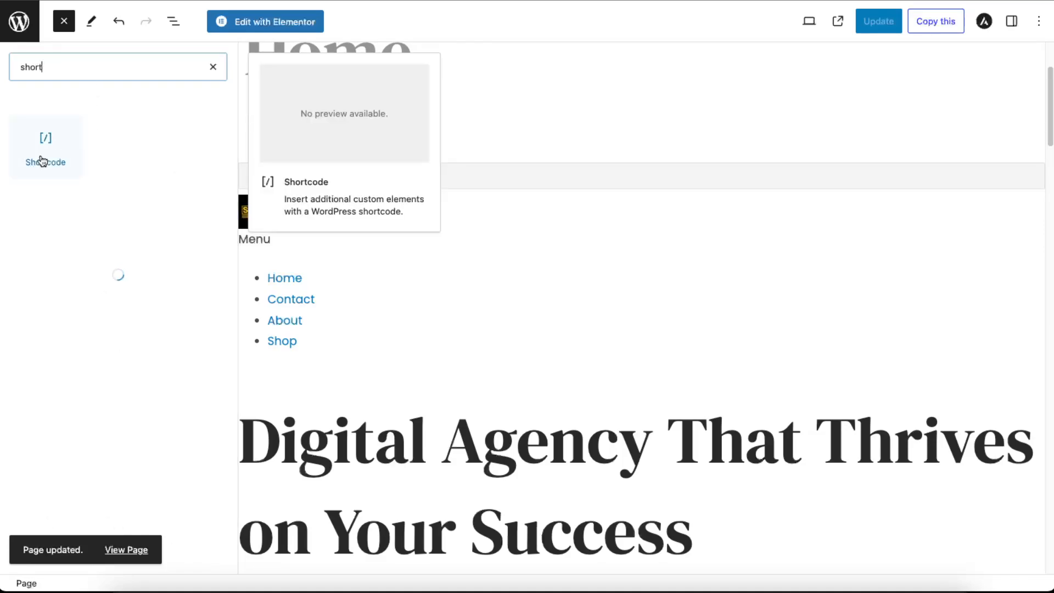
click(46, 151)
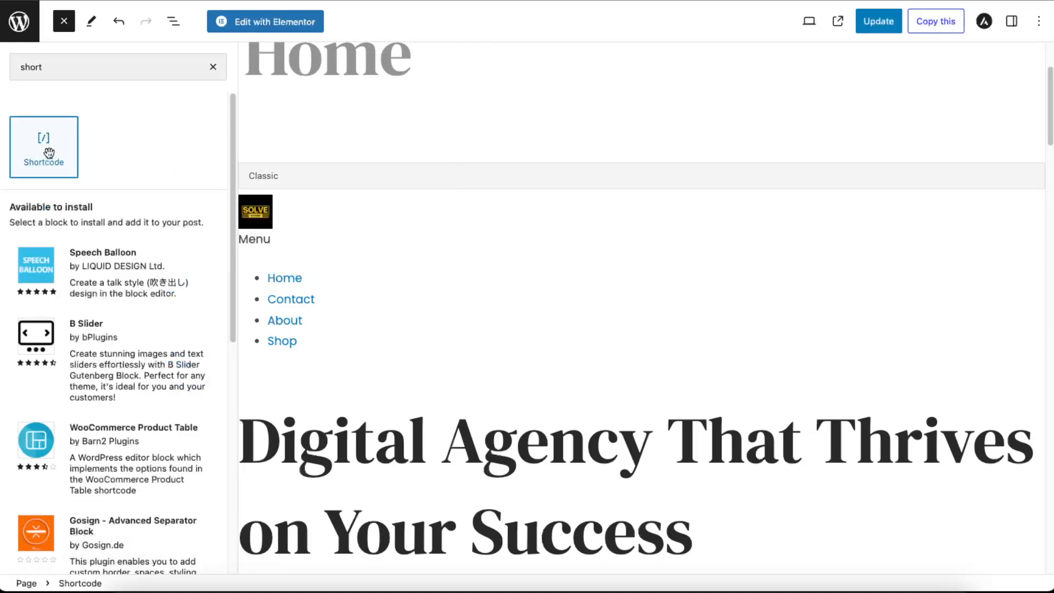
drag(49, 152, 396, 327)
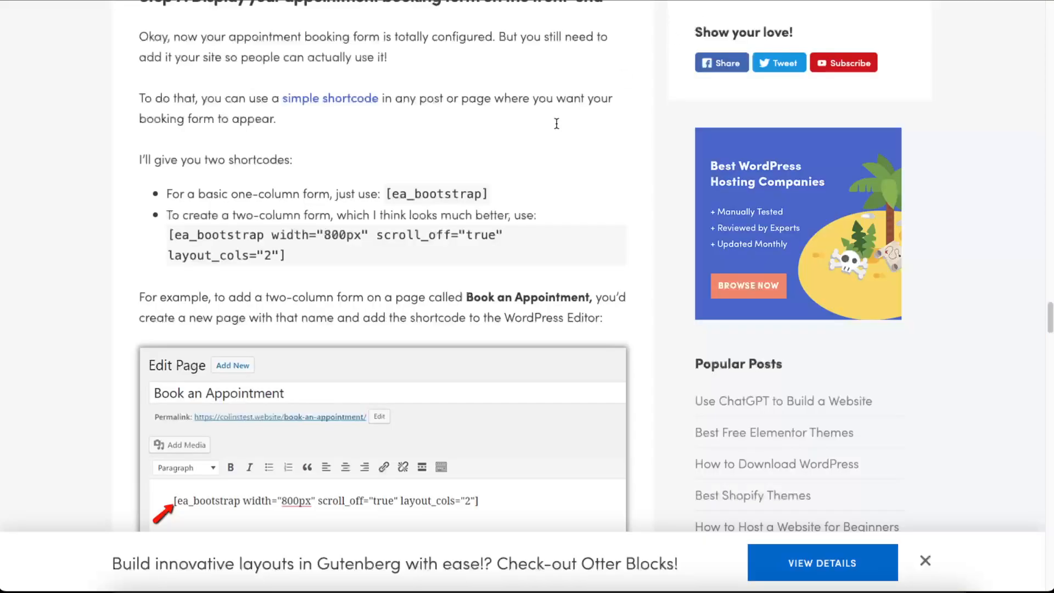
Copy the two-column booking form shortcode, [ea_bootstrap width="800px" scroll_off="true" layout_cols="2"], from the tutorial article
drag(173, 198, 488, 194)
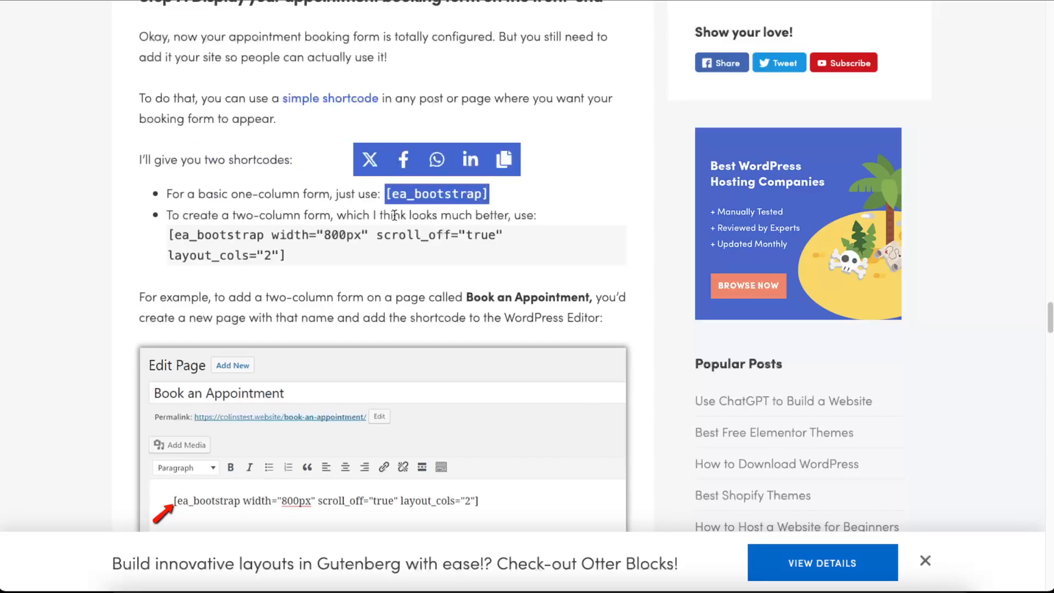
drag(159, 242, 267, 246)
key(ctrl+c)
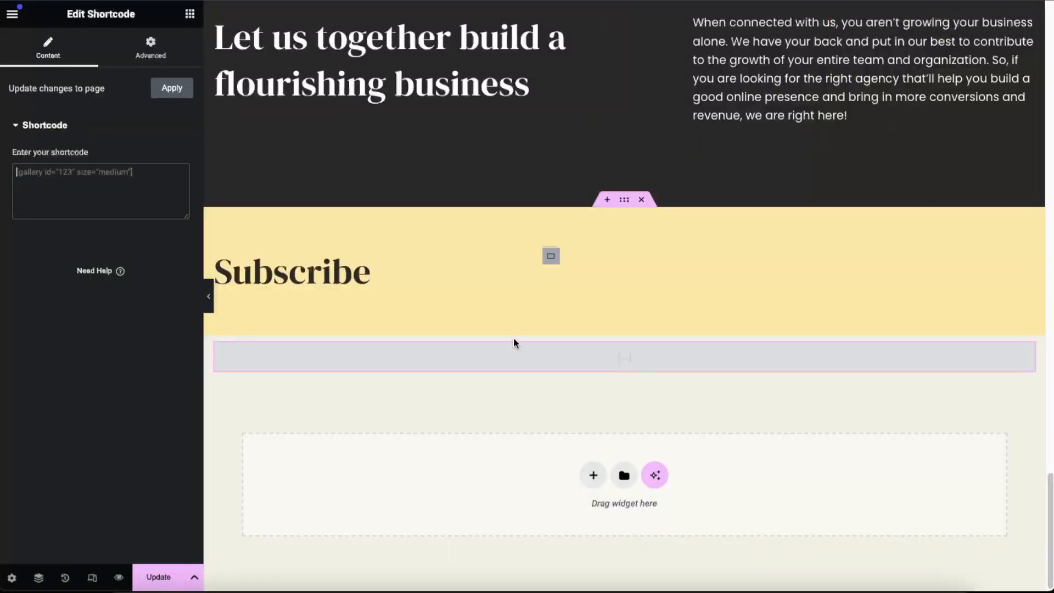
Paste the two-column booking shortcode into the Elementor Shortcode widget below the Subscribe section and apply it
click(115, 172)
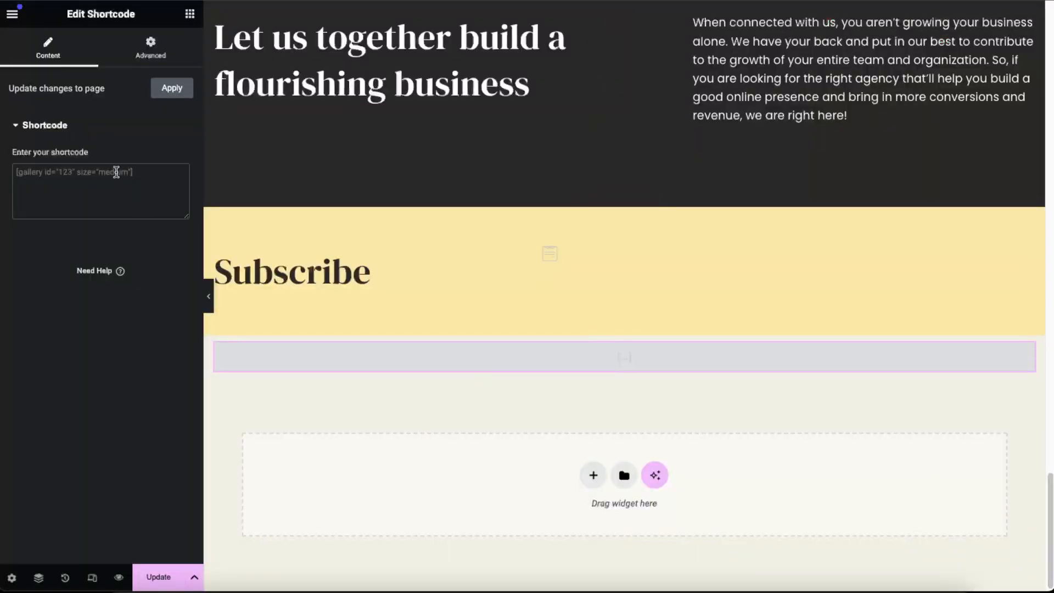
key(ctrl+v)
click(173, 92)
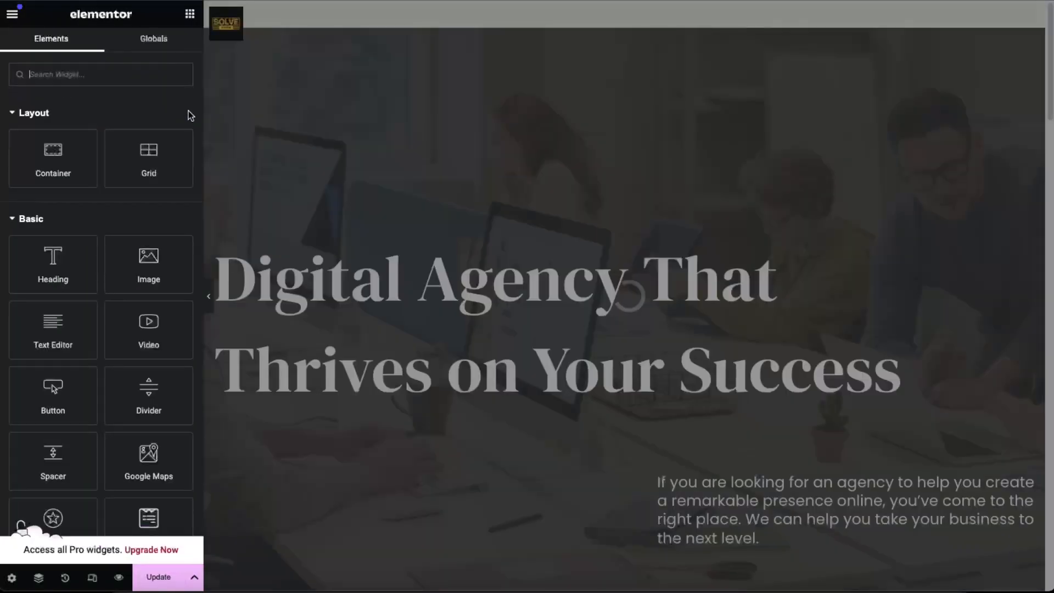
scroll(550, 304, down, 20)
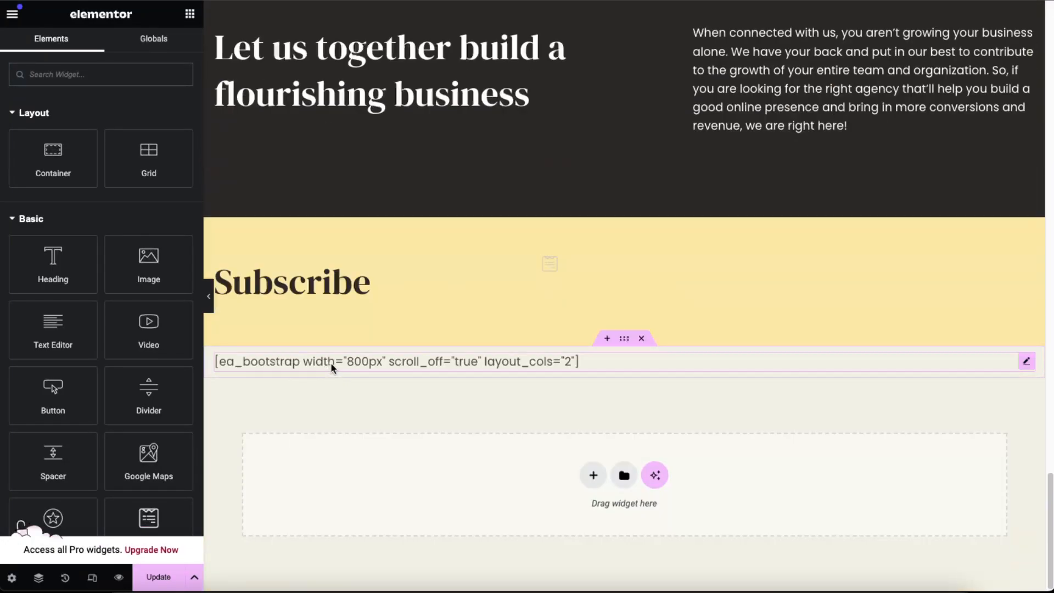
click(330, 362)
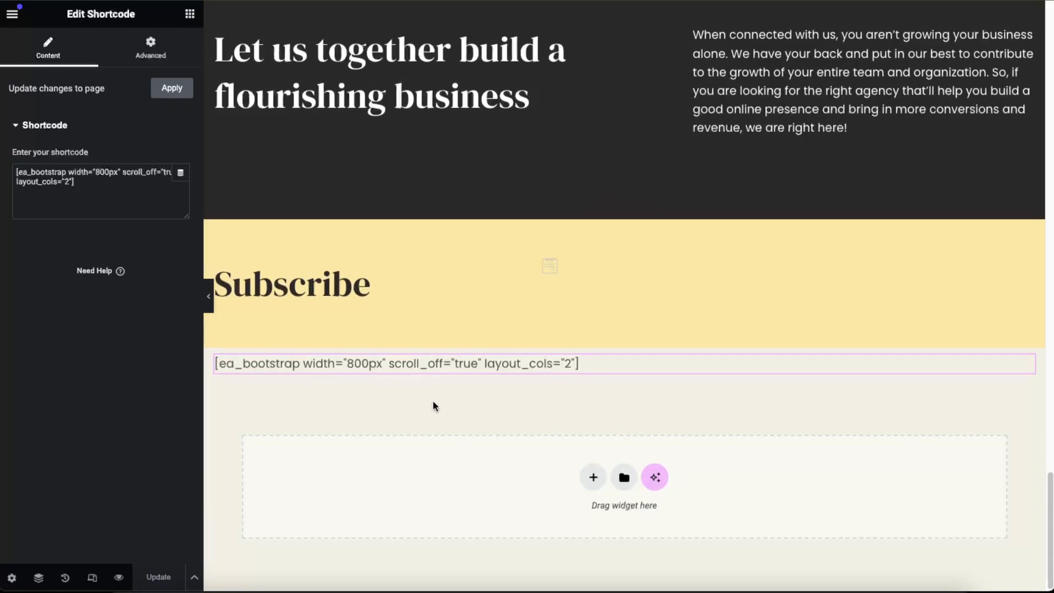
scroll(396, 364, up, 1)
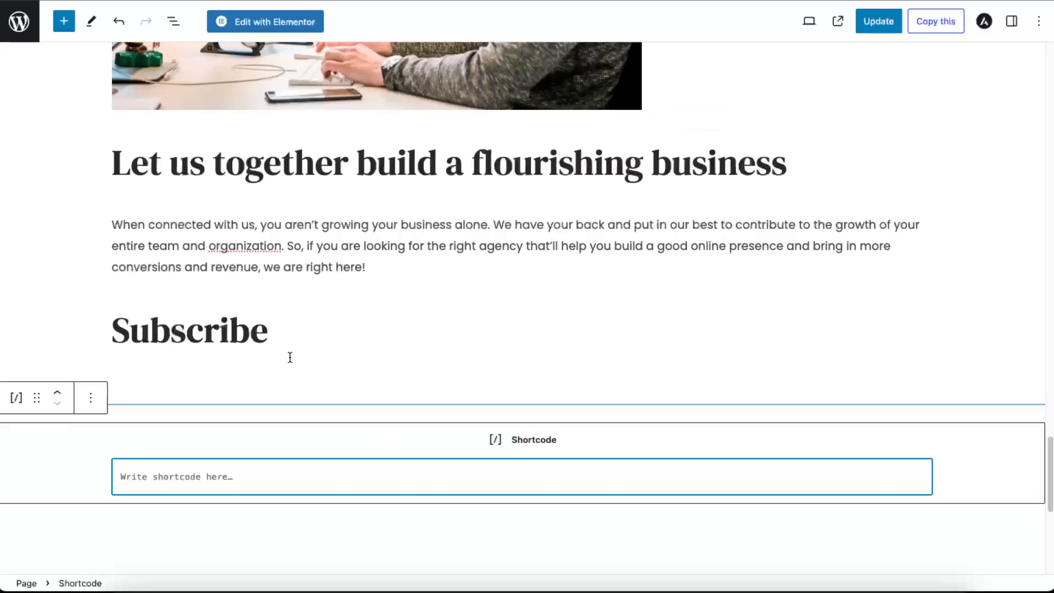
In the WordPress editor, add another Shortcode block at the end of the Home page and paste [ea_bootstrap width="800px" scroll_off="true" layout_cols="2"] into it
click(63, 21)
text(short)
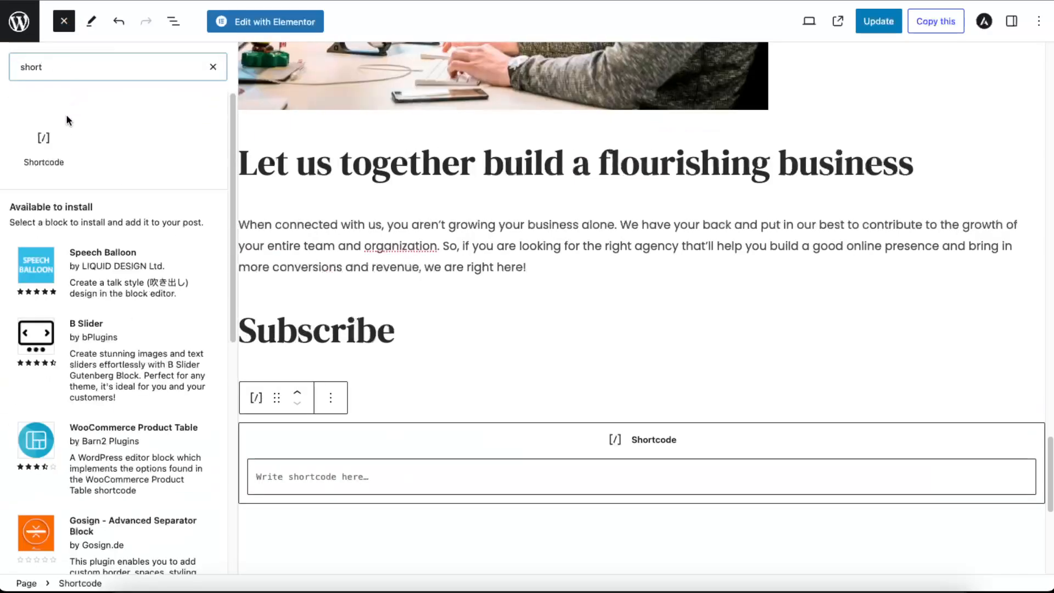
click(44, 144)
scroll(423, 446, down, 5)
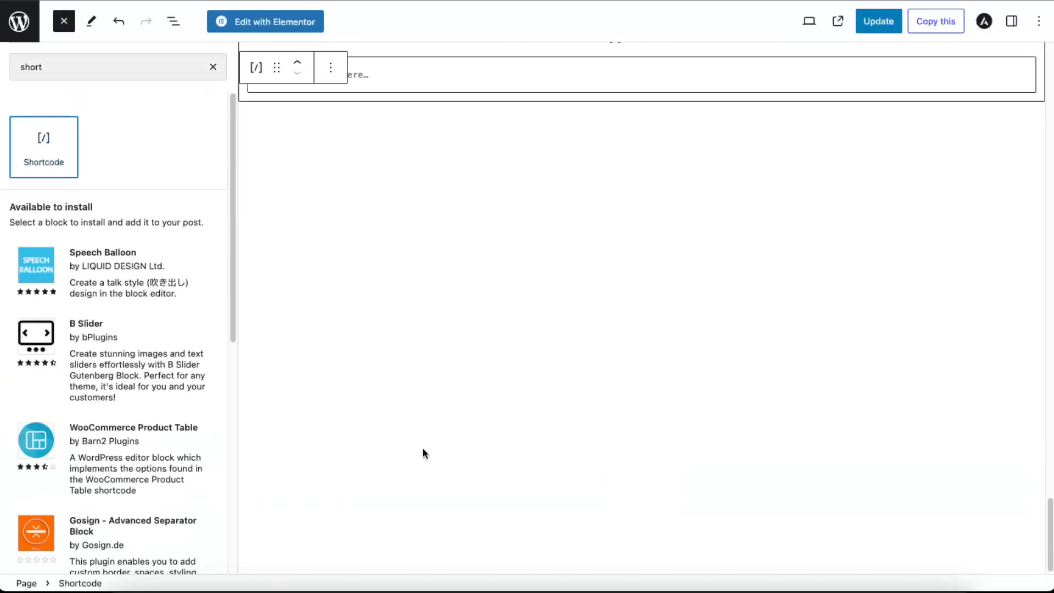
scroll(449, 252, up, 2)
click(432, 203)
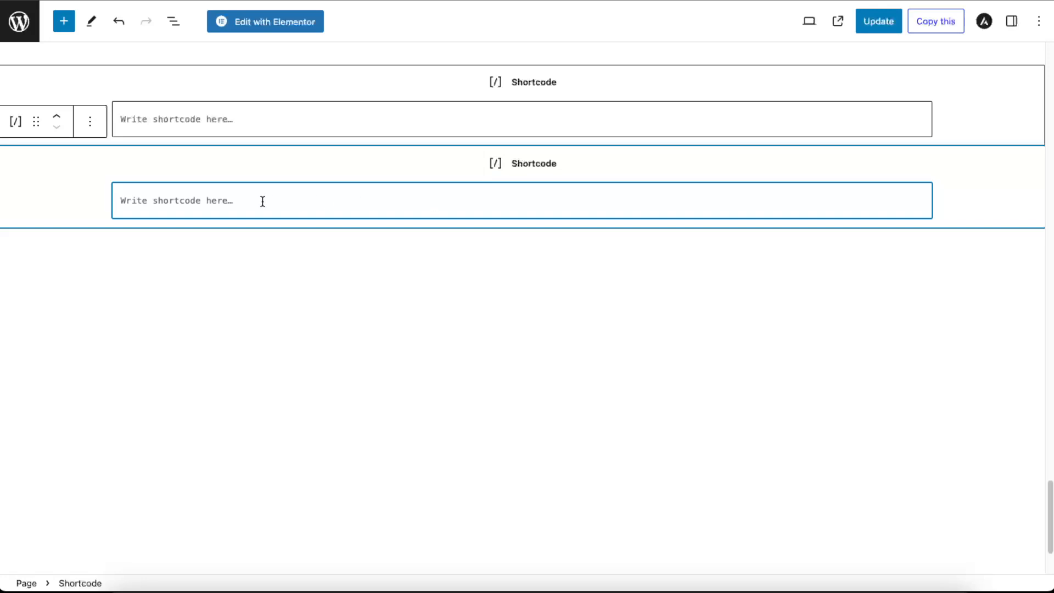
key(ctrl+v)
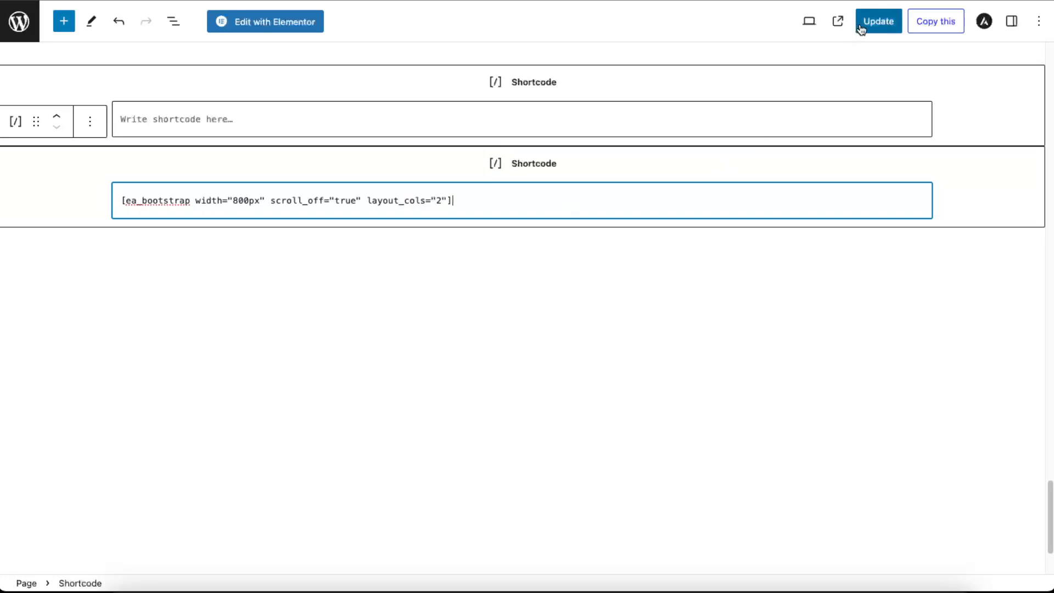
Delete the empty Shortcode block above the filled one and update the Home page
click(739, 303)
click(642, 106)
scroll(814, 106, up, 2)
click(510, 229)
click(90, 172)
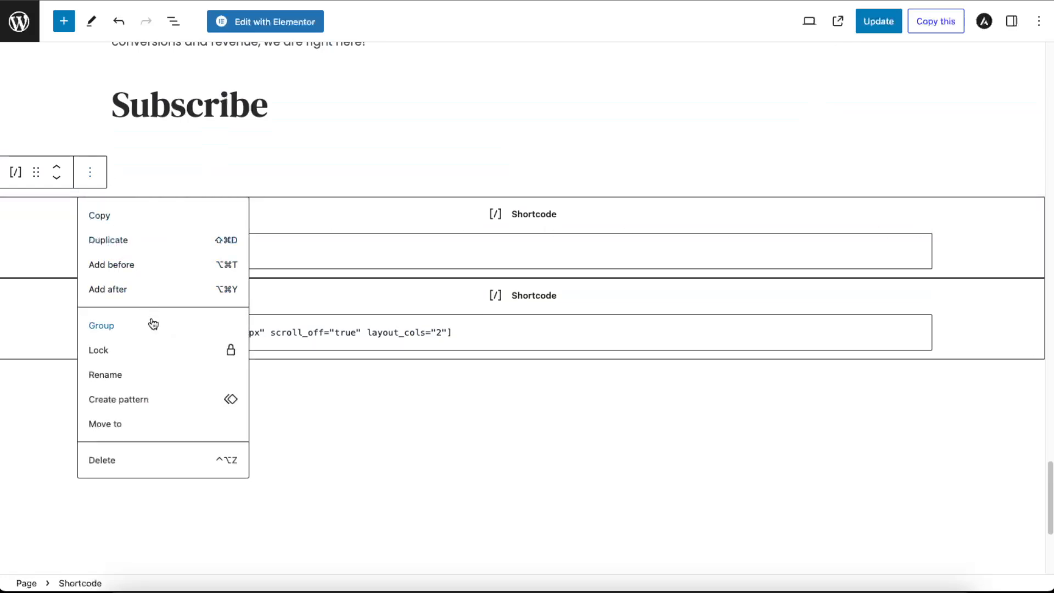
click(139, 458)
scroll(403, 458, down, 2)
click(459, 485)
click(873, 23)
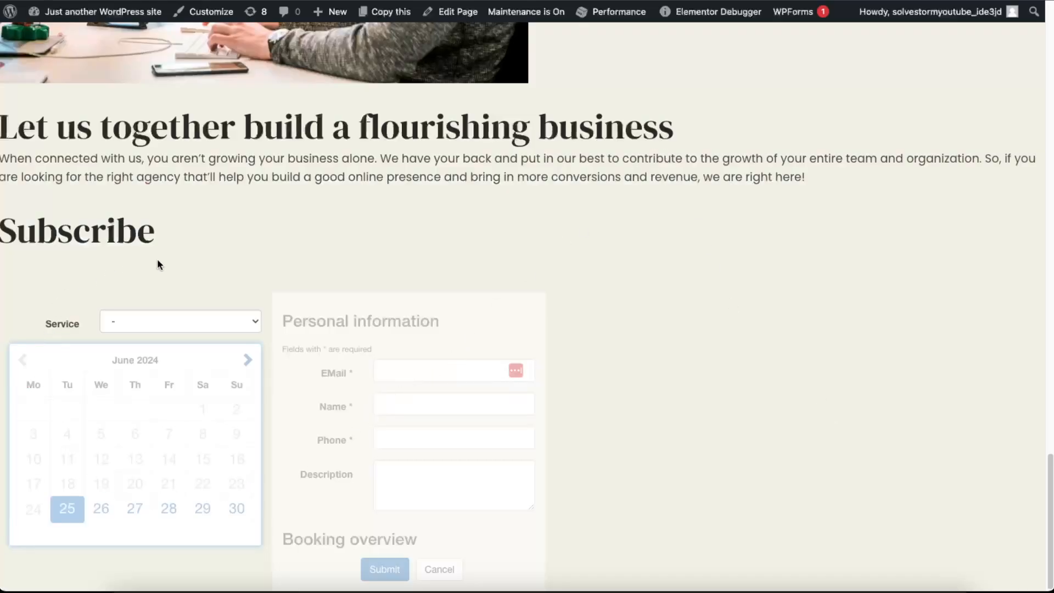
Choose the Bridal trial hair&makeup service and 26 June 2024 in the published booking form
click(168, 322)
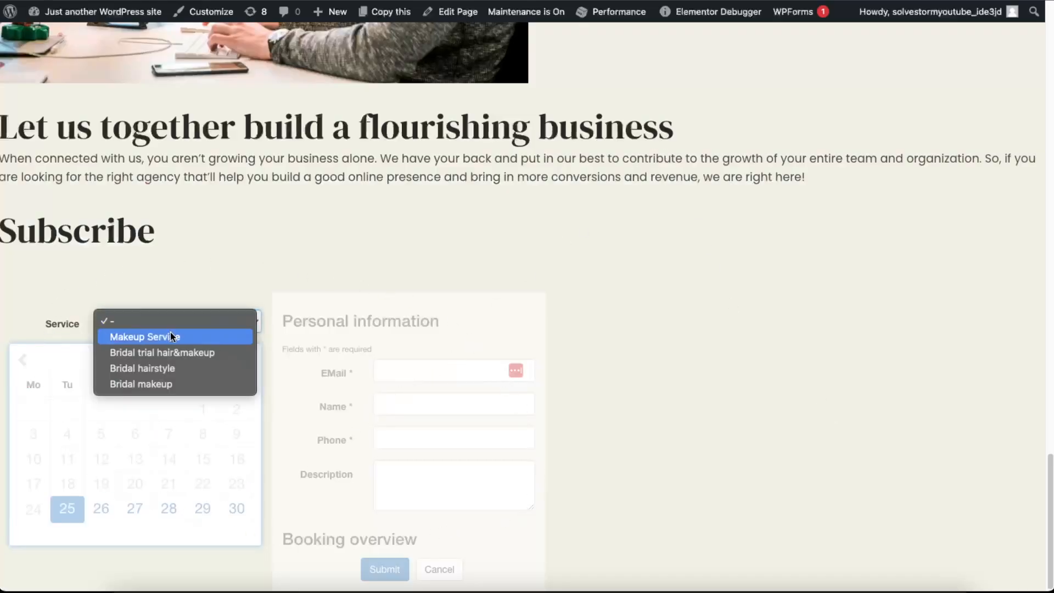
click(175, 353)
click(101, 510)
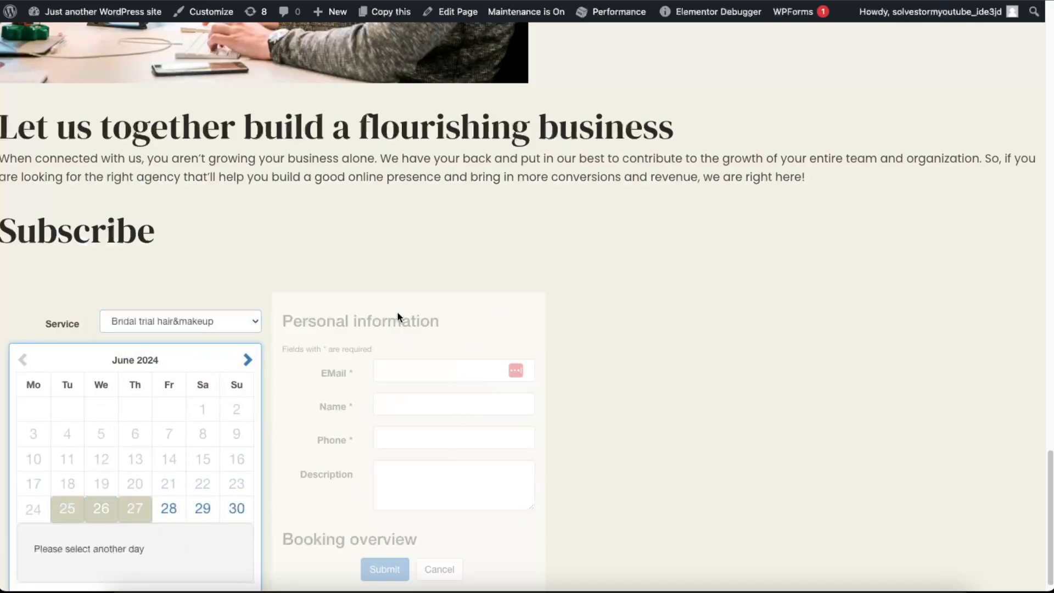
Choose 28 June 2024 and the 02:00 time slot in the booking form, then review the personal information fields and booking overview
scroll(425, 377, down, 1)
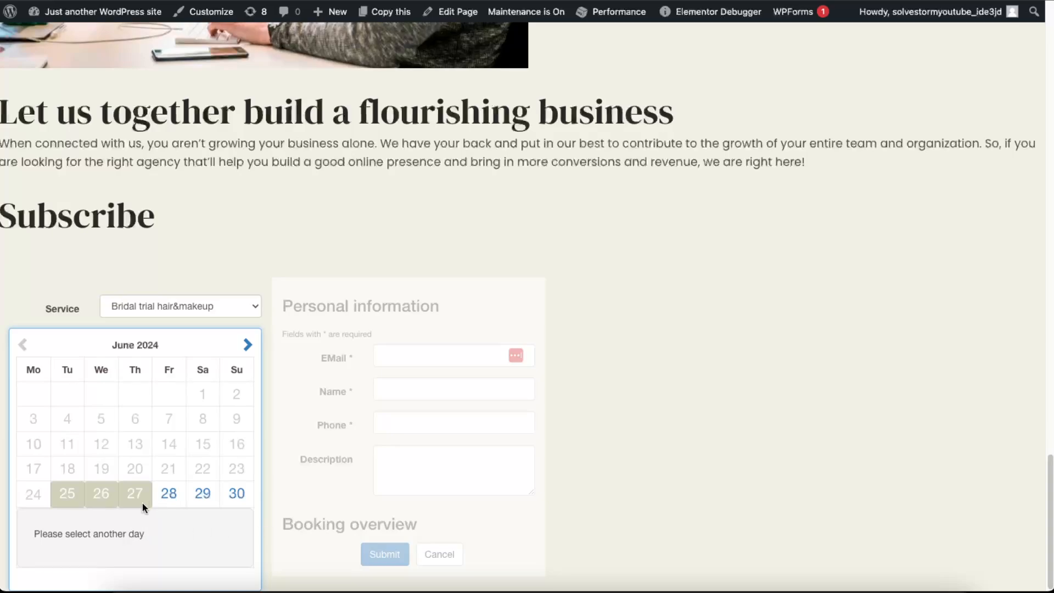
click(169, 493)
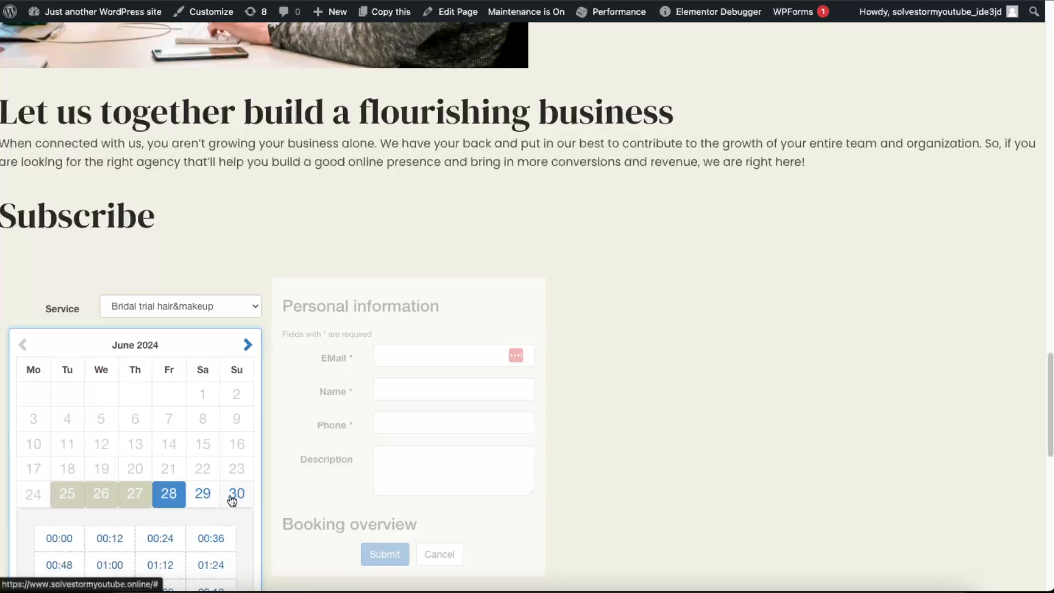
scroll(231, 499, down, 5)
scroll(133, 547, down, 8)
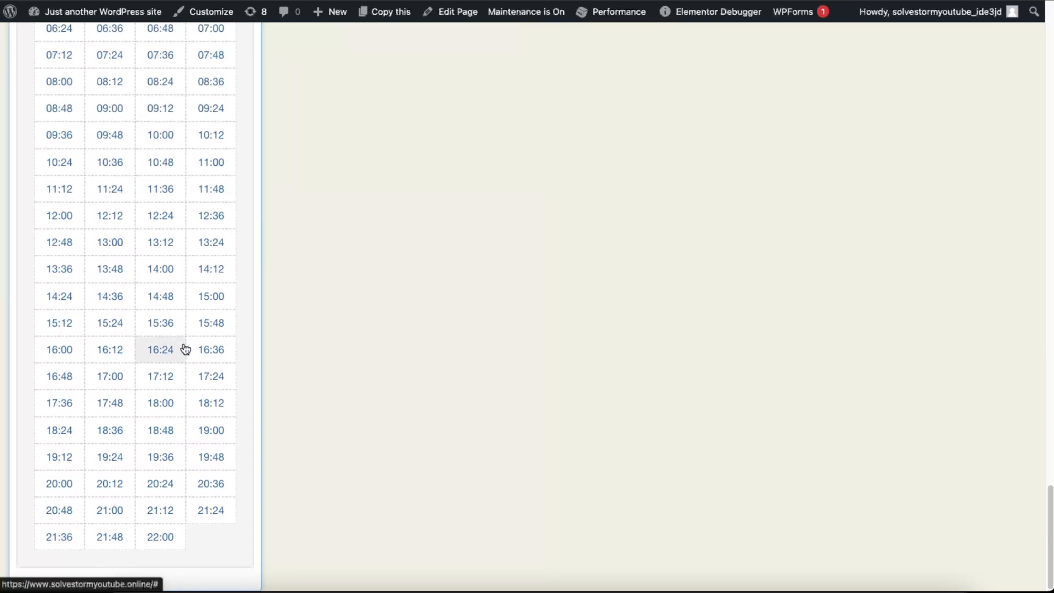
scroll(164, 229, up, 2)
scroll(214, 357, up, 9)
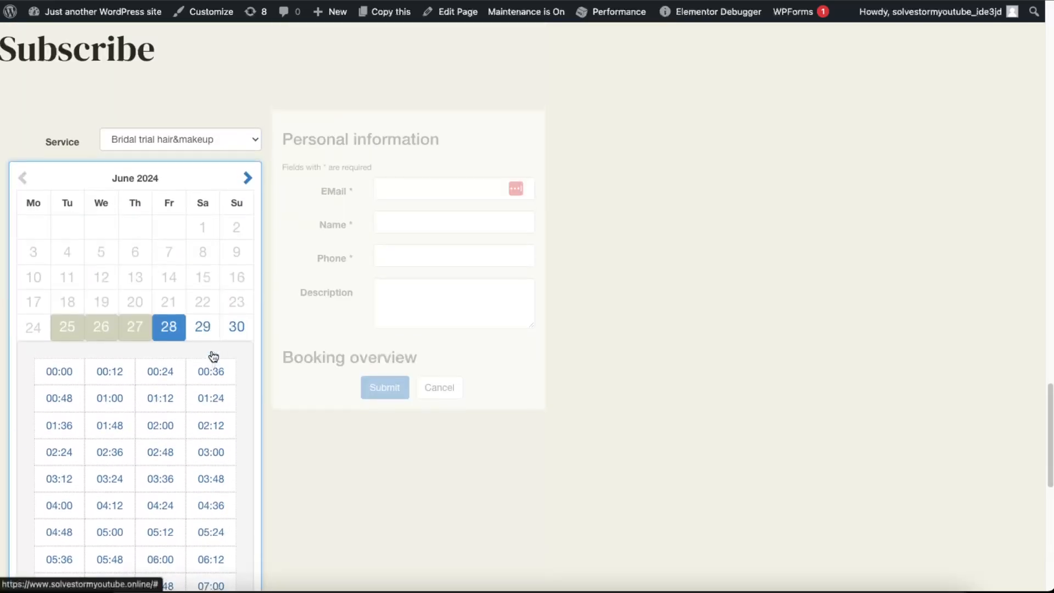
click(176, 516)
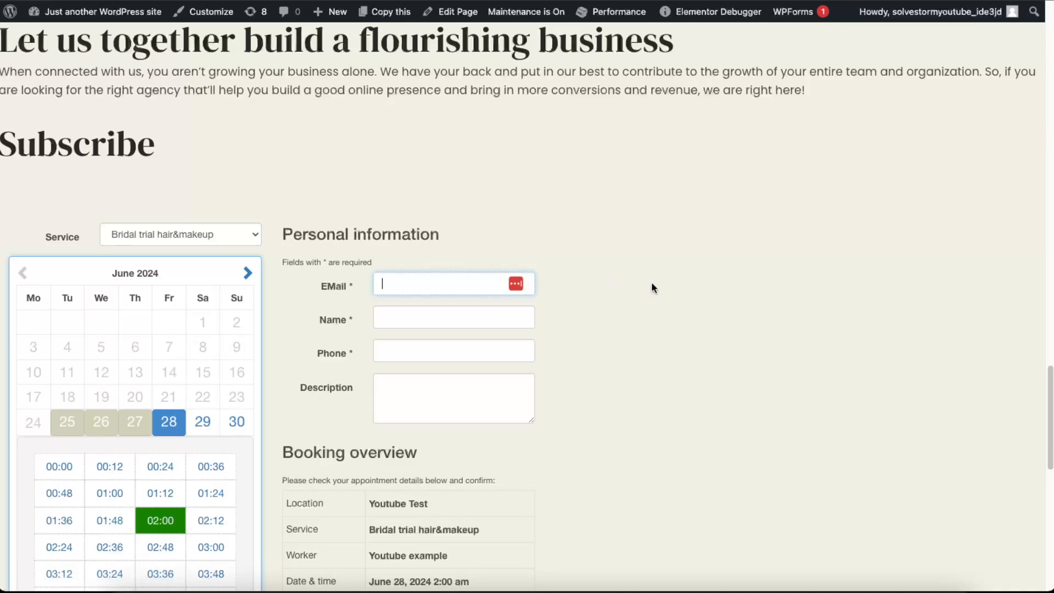
scroll(647, 282, down, 2)
click(667, 282)
scroll(668, 281, down, 1)
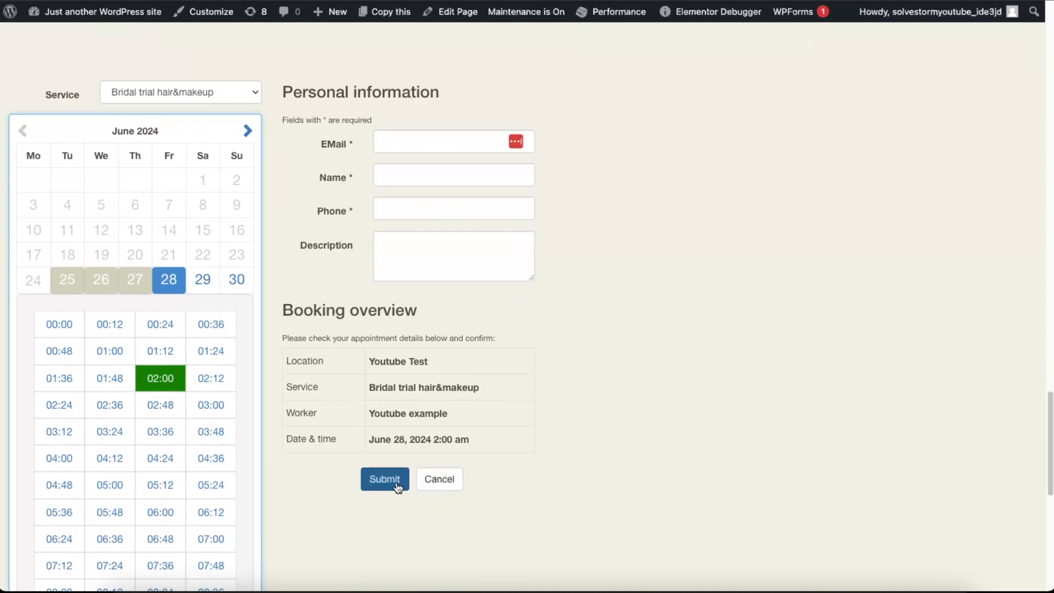
scroll(600, 409, up, 1)
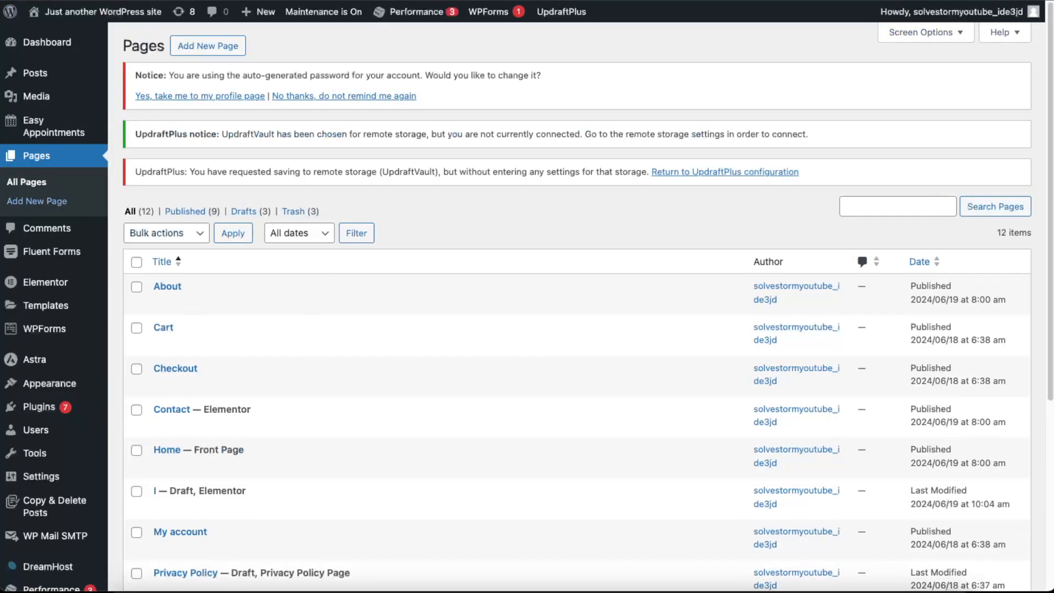
Reveal the Easy Appointments sections in the WordPress dashboard
mouse_move(44, 137)
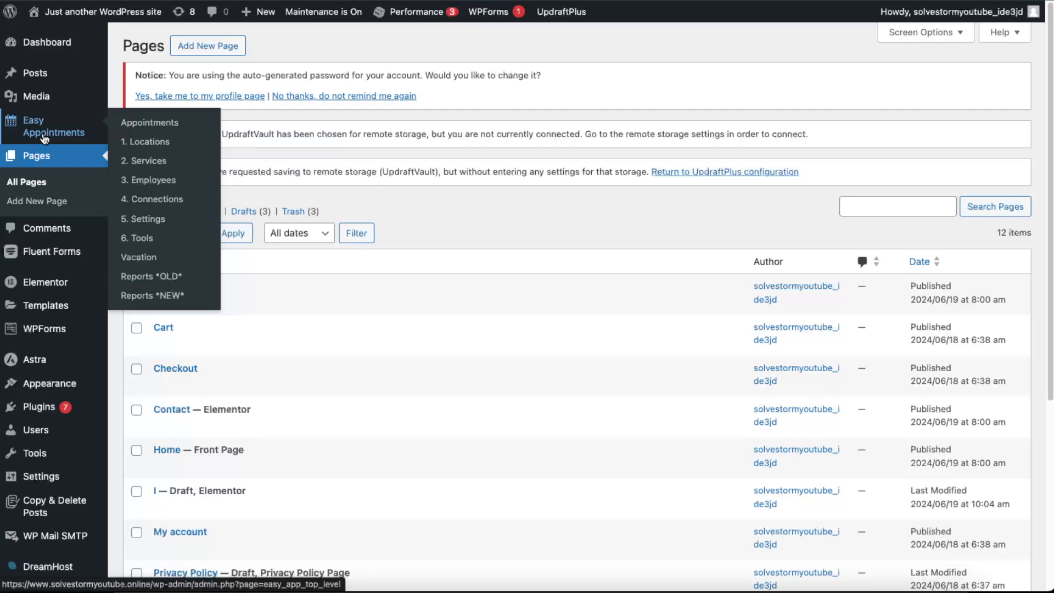